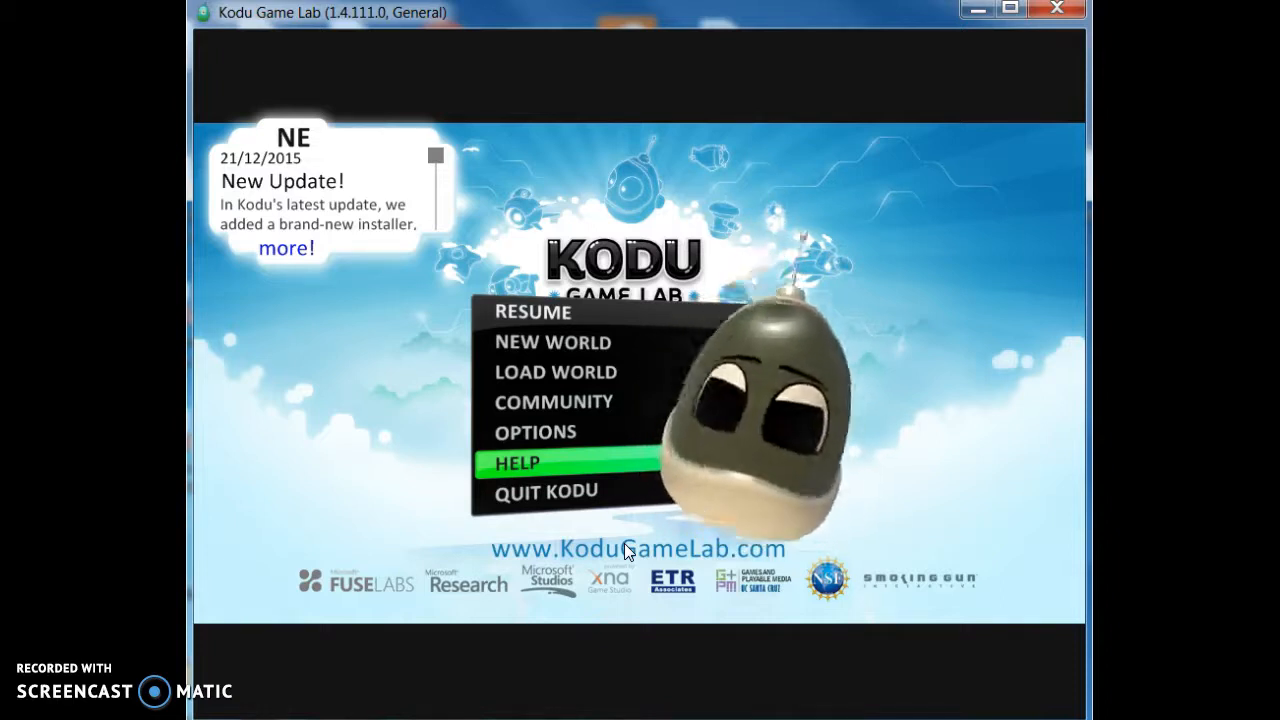
- Create a new empty world
click(626, 532)
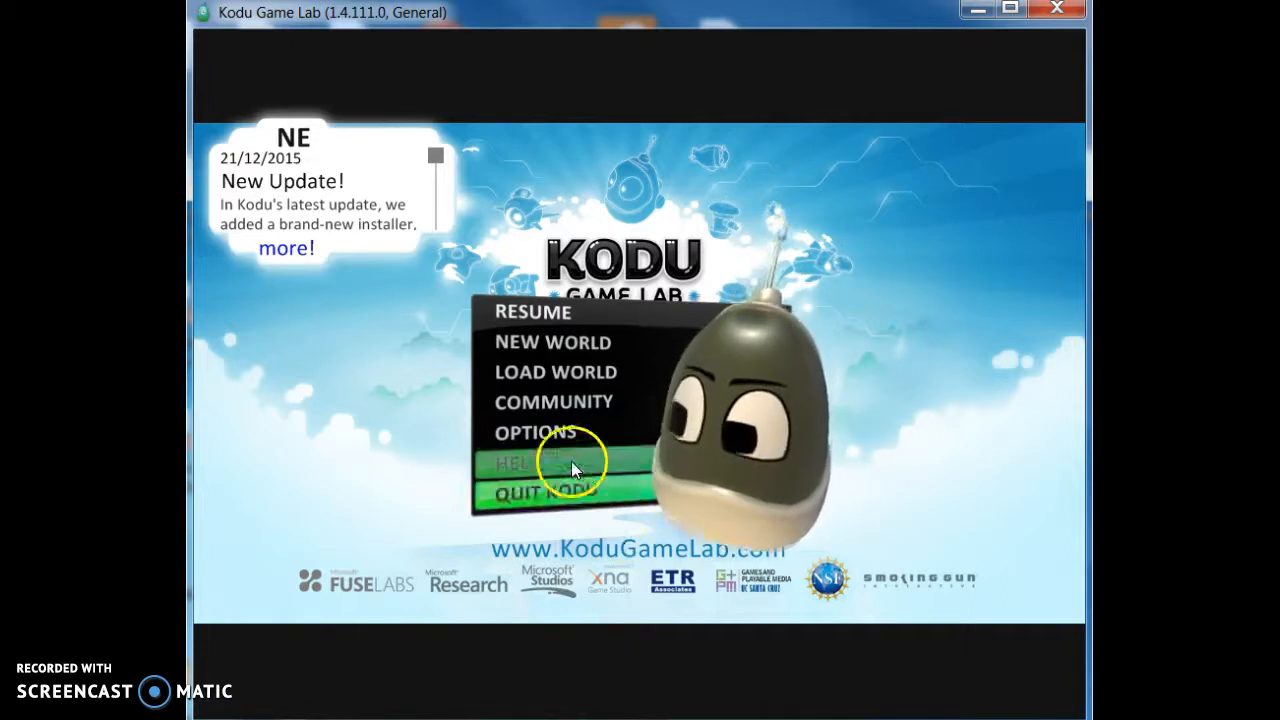
click(552, 345)
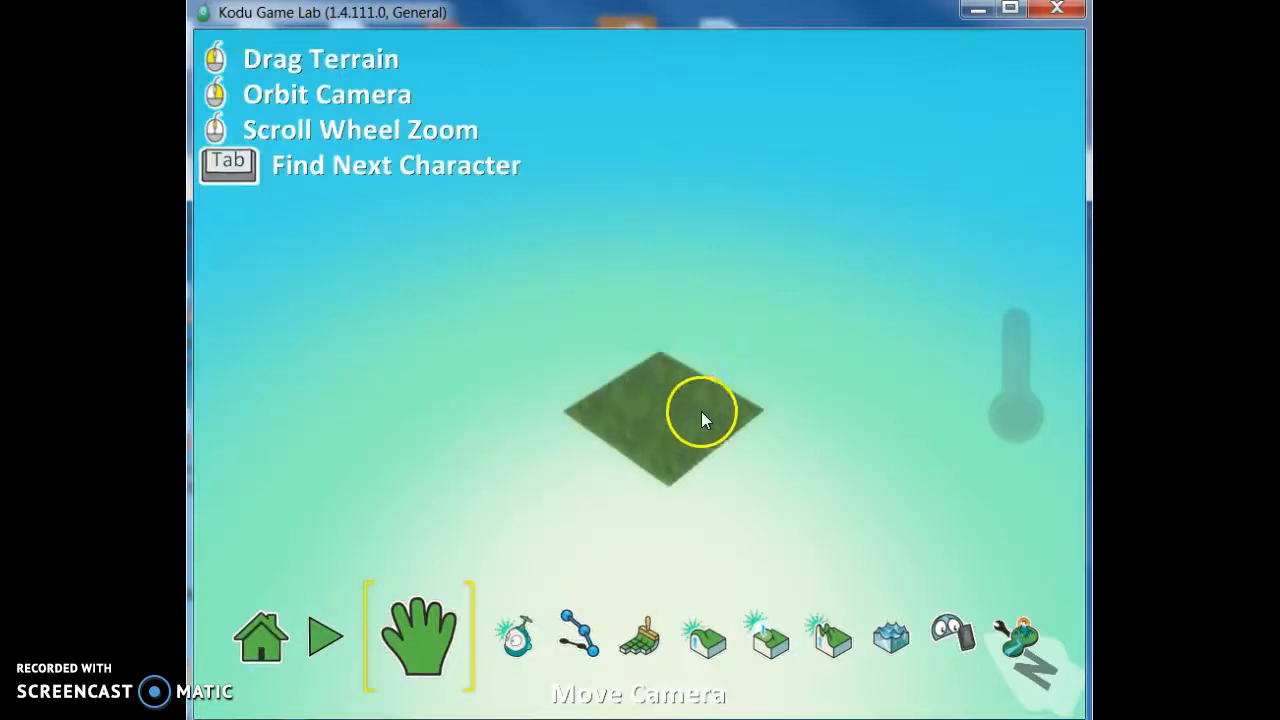
- Examine the starting grass tile at different zoom levels, positions and camera angles
scroll(675, 431, up, 8)
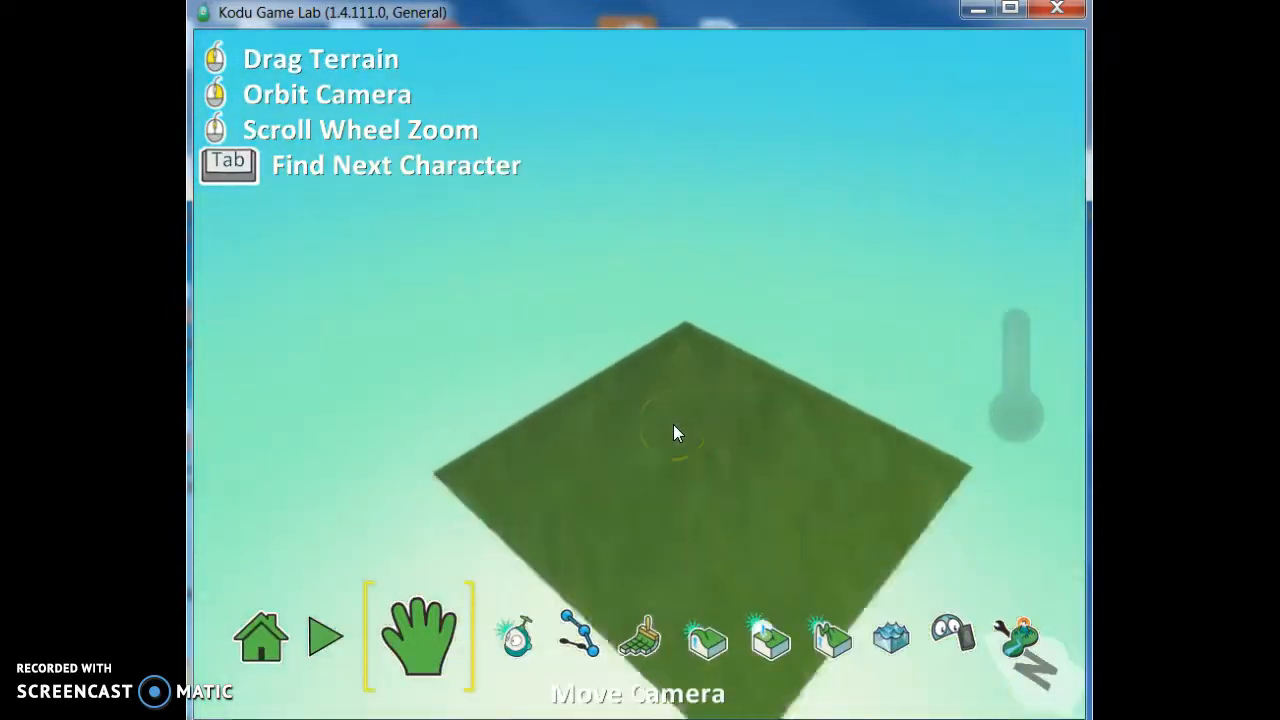
scroll(673, 424, down, 5)
scroll(673, 424, up, 5)
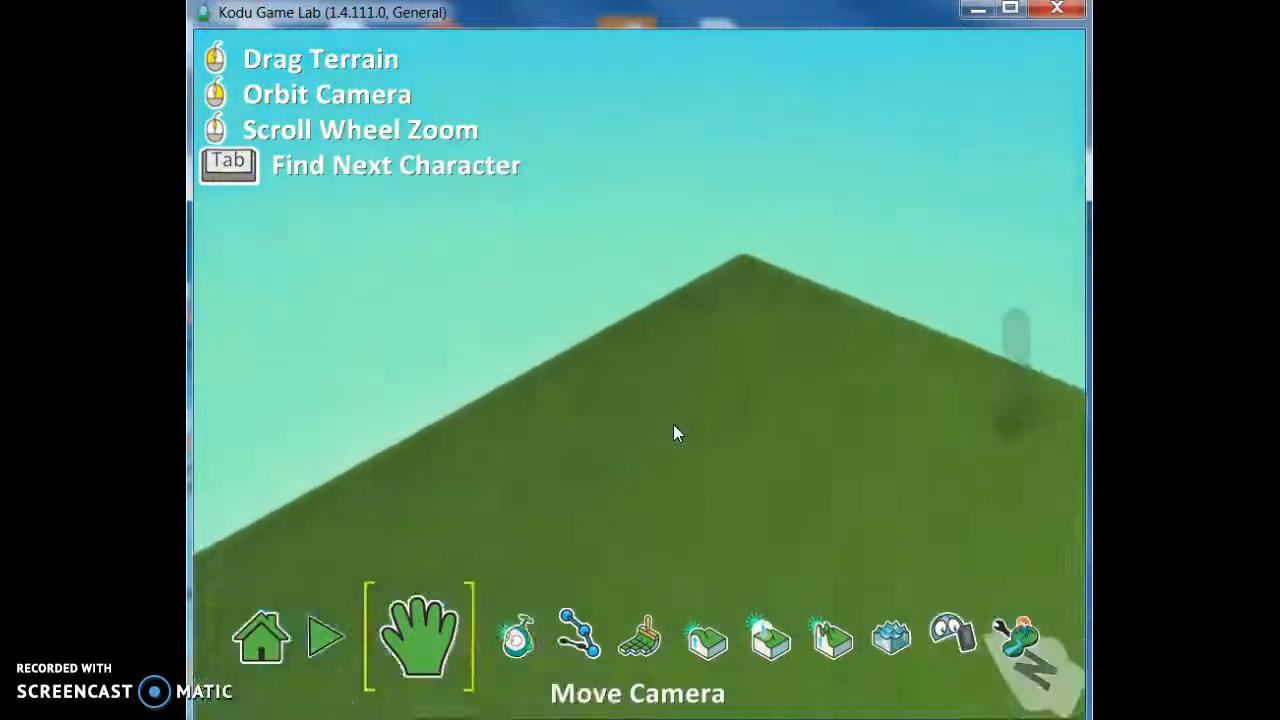
scroll(673, 424, down, 5)
click(707, 461)
drag(731, 434, 638, 445)
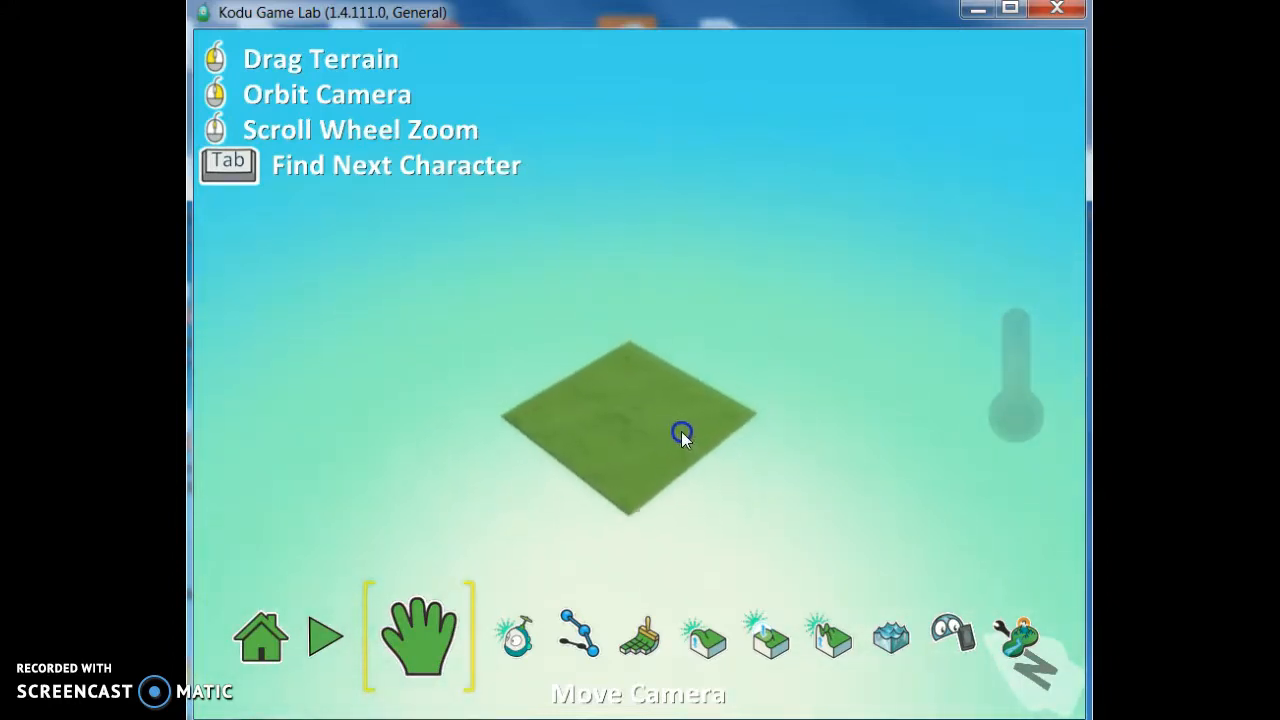
right_drag(651, 422, 620, 398)
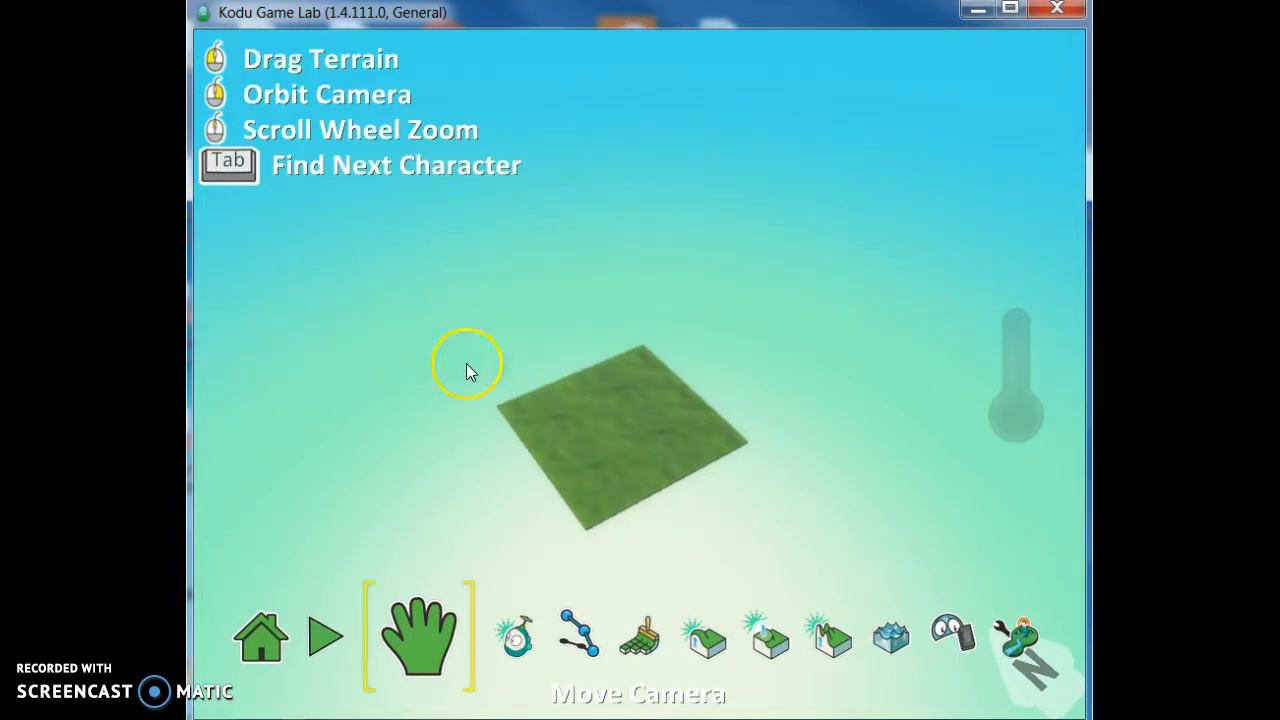
- Extend the grass around the starting tile into a large area using the Ground Brush at an enlarged size
click(639, 636)
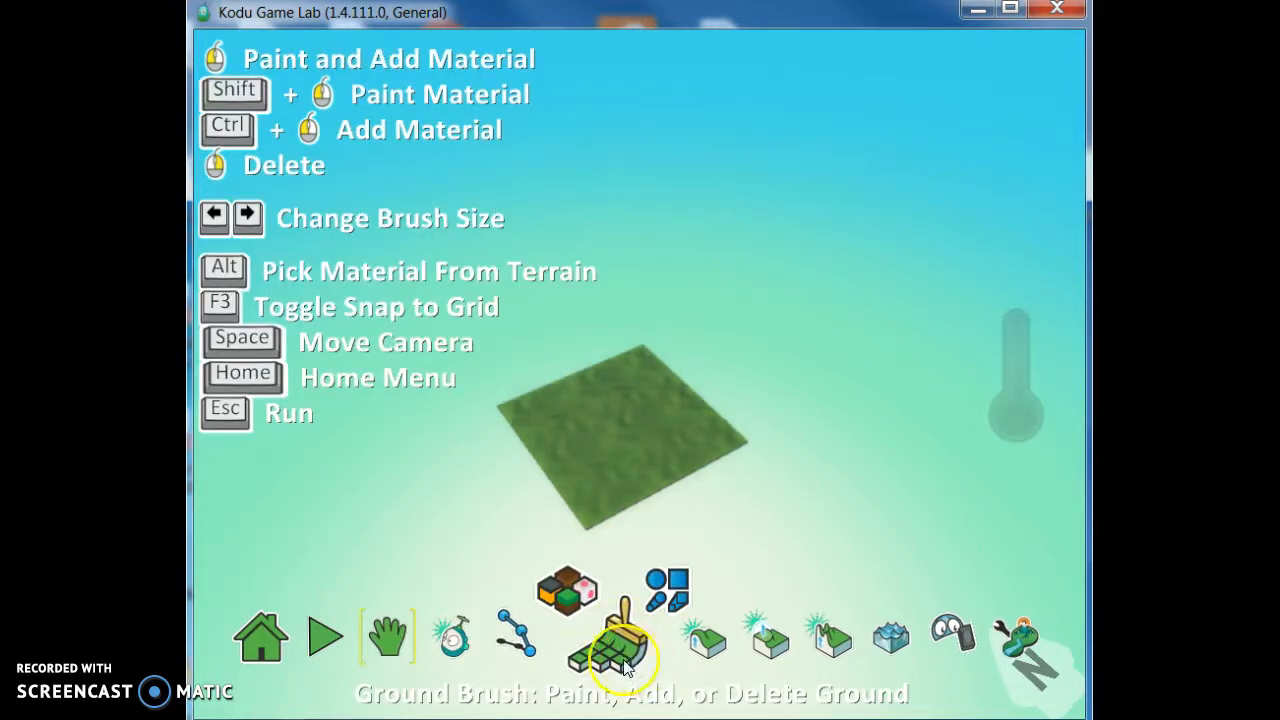
click(607, 662)
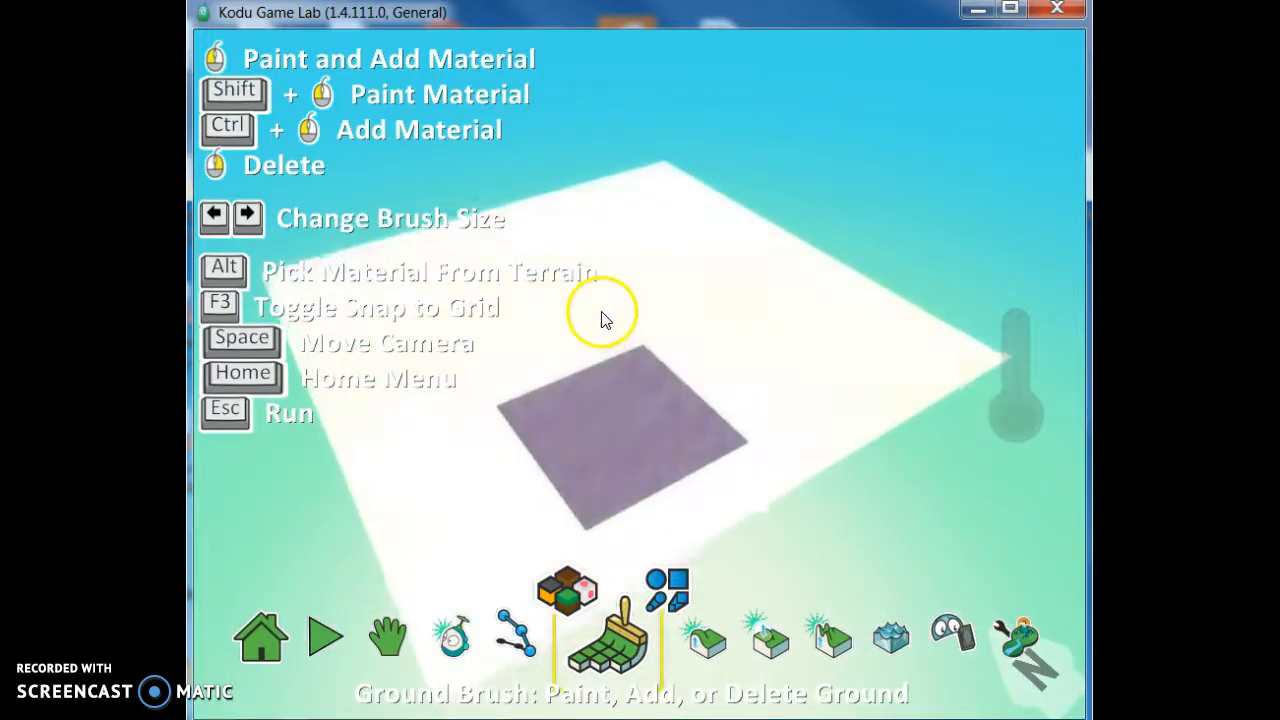
key(Left)
key(Left)
key(Left)
key(Left)
key(Left)
key(Left)
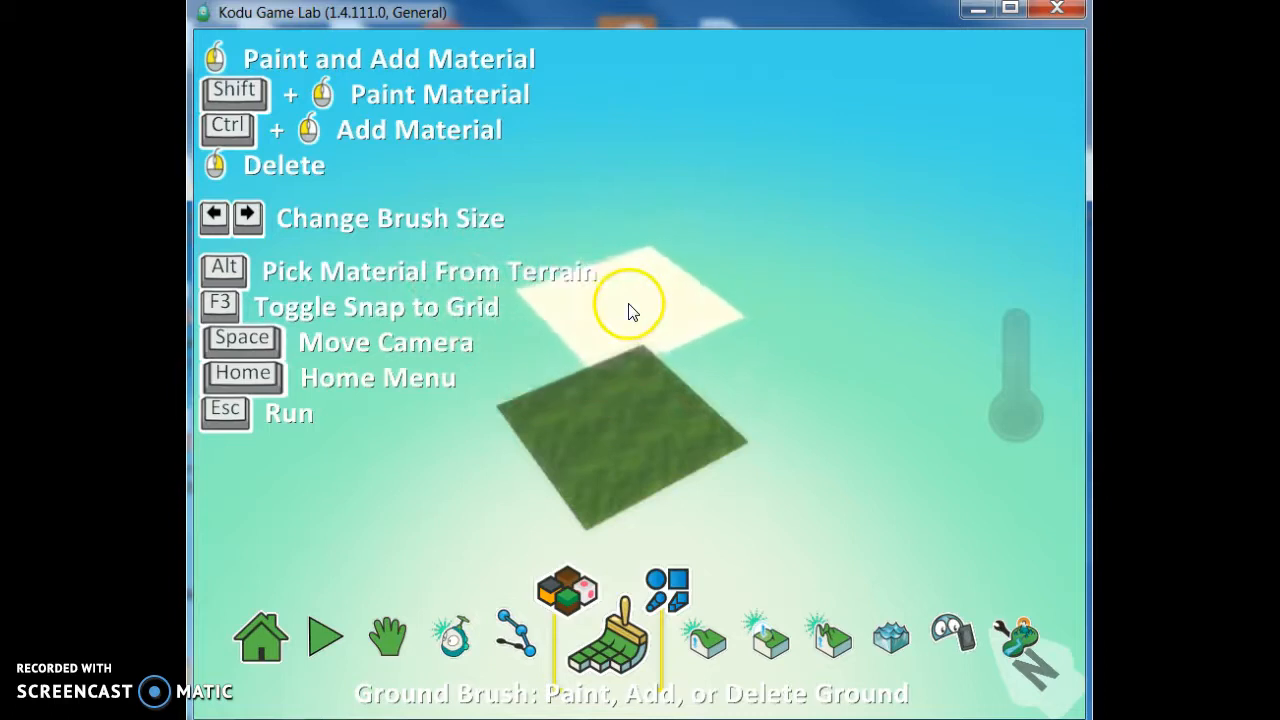
key(Right)
key(Right)
key(Right)
key(Right)
key(Right)
key(Right)
key(Right)
key(Right)
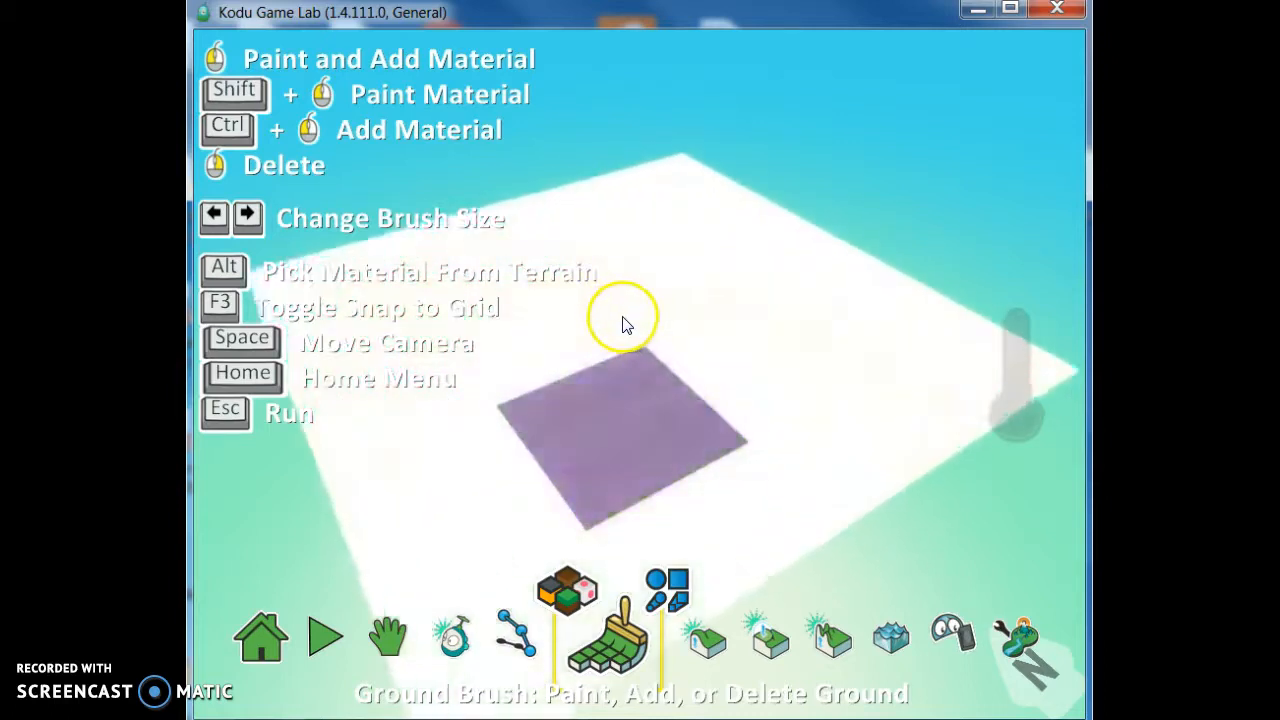
mouse_move(612, 334)
mouse_down()
mouse_move(675, 228)
mouse_move(844, 247)
mouse_move(600, 404)
mouse_move(418, 254)
mouse_move(744, 158)
mouse_move(648, 120)
mouse_move(994, 277)
mouse_move(523, 157)
mouse_move(318, 197)
mouse_up()
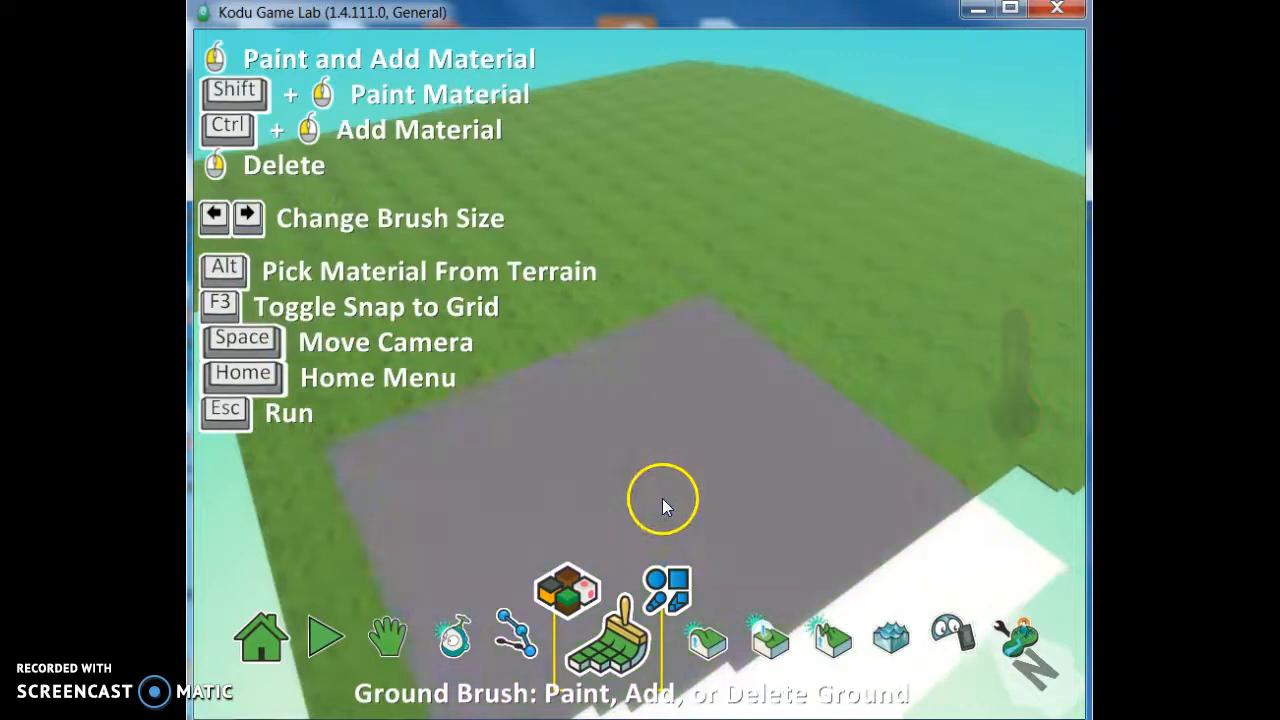
- Raise a stepped hill at the far right side of the grass terrain using a reduced Up/Down brush
click(403, 636)
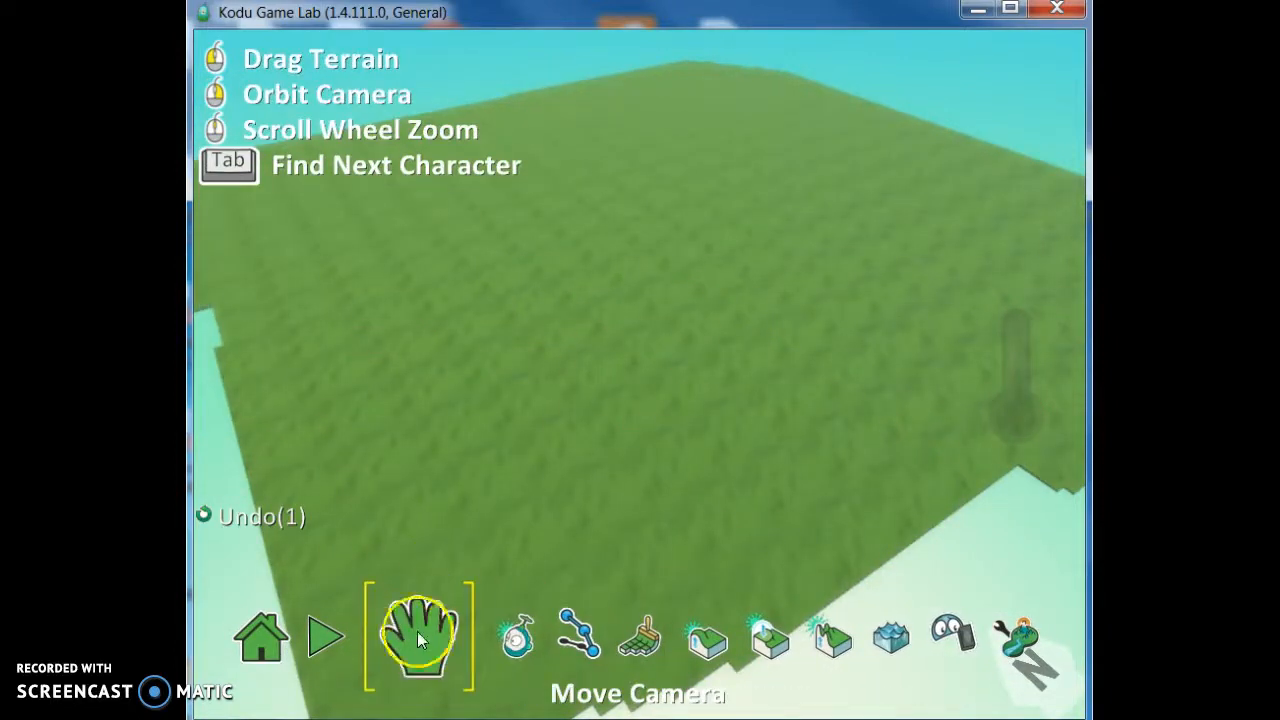
right_drag(703, 443, 761, 440)
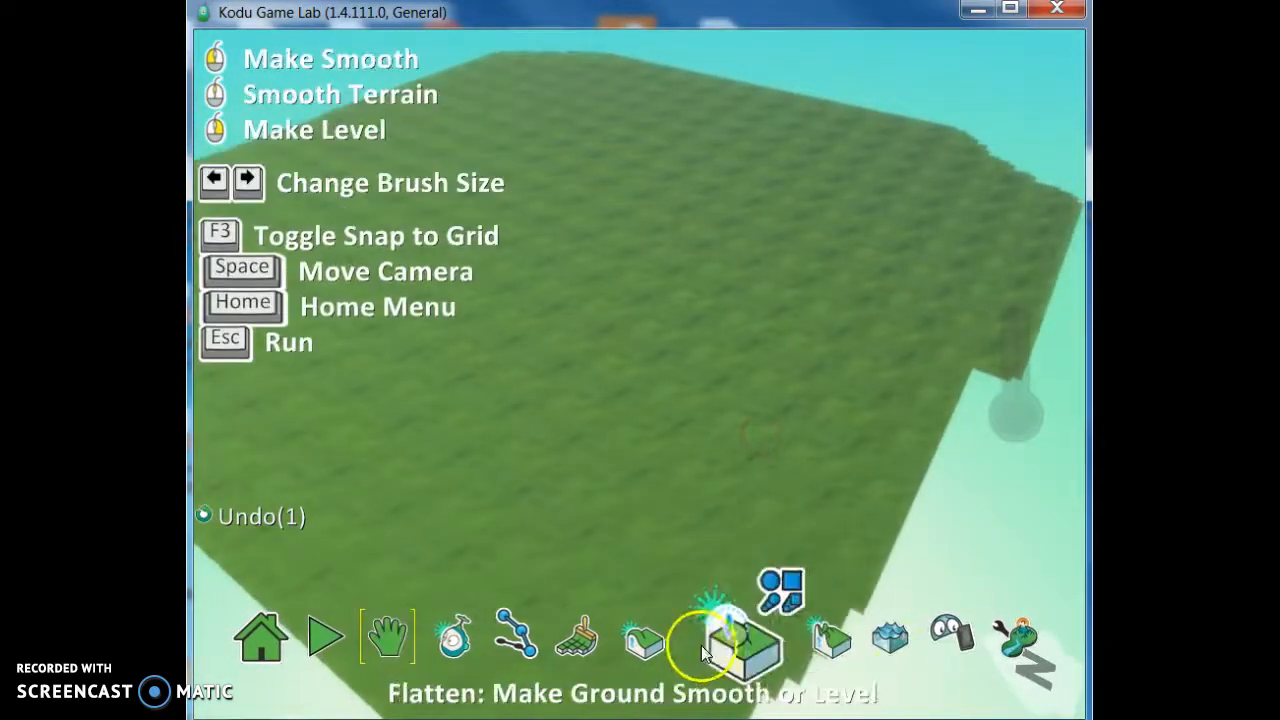
click(676, 652)
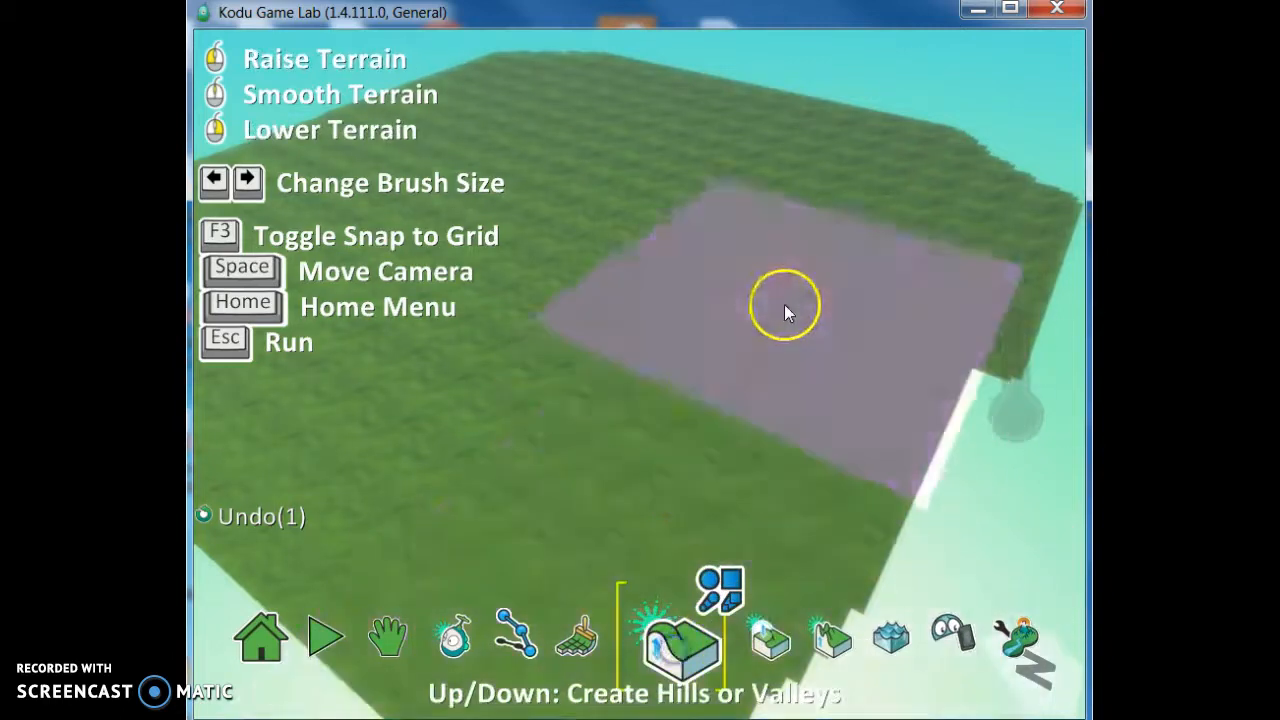
key(Right)
key(Right)
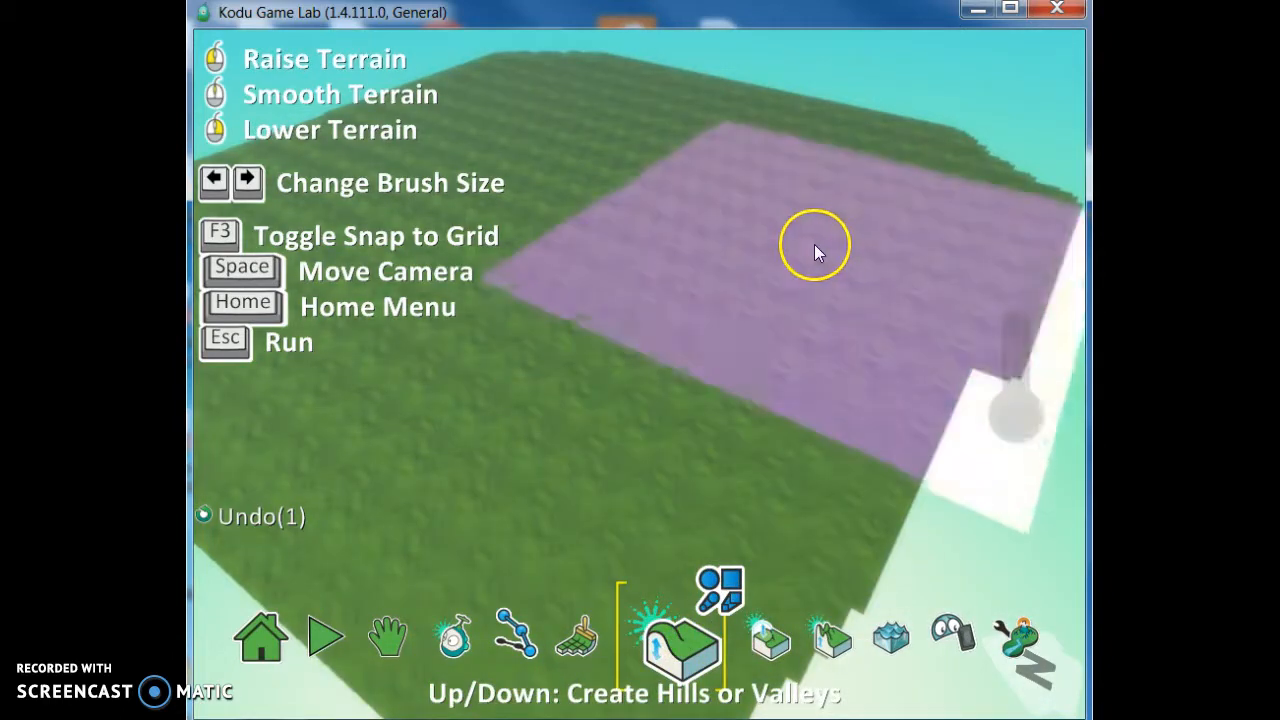
key(Left)
key(Left)
key(Left)
key(Left)
right_click(865, 237)
mouse_move(865, 237)
right_down()
mouse_move(945, 213)
mouse_move(927, 213)
mouse_move(956, 181)
mouse_move(941, 132)
mouse_move(911, 207)
right_up()
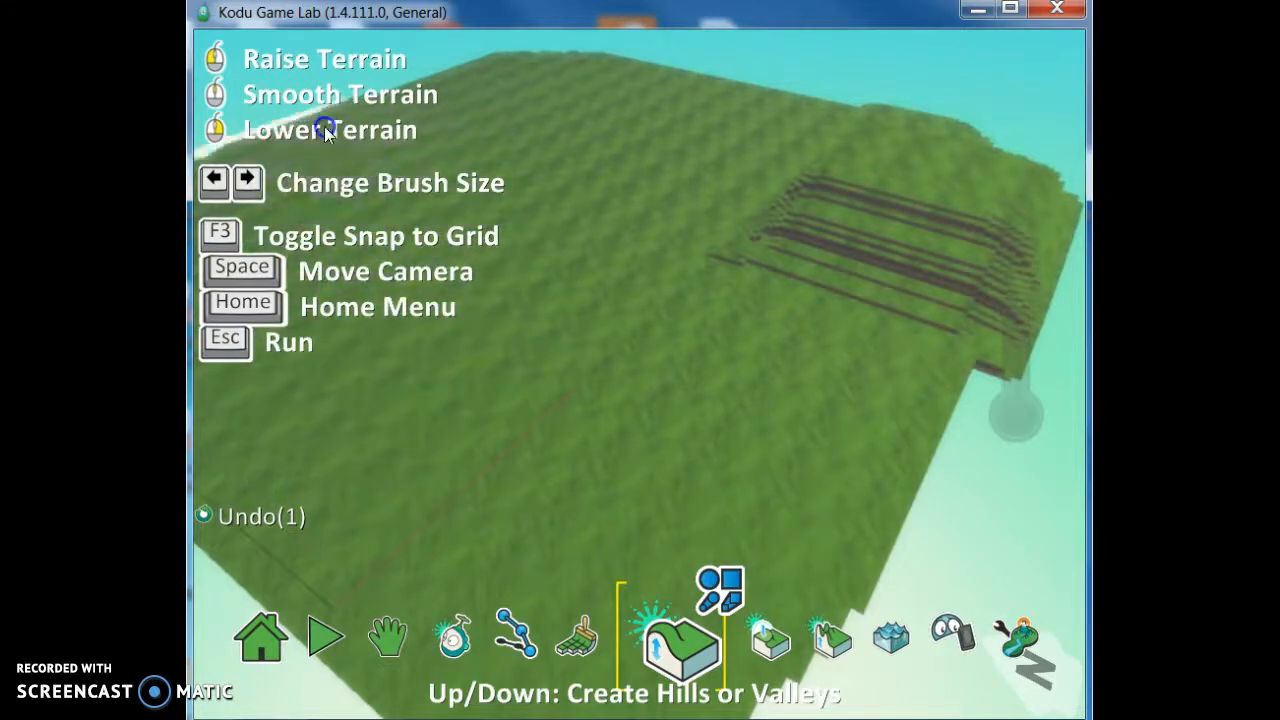
- Raise more hills along the left side and the back edge of the terrain
mouse_move(251, 259)
right_down()
mouse_move(278, 339)
mouse_move(262, 238)
right_up()
mouse_move(262, 177)
right_down()
mouse_move(290, 290)
mouse_move(247, 284)
right_up()
mouse_move(208, 177)
right_down()
mouse_move(250, 285)
mouse_move(299, 358)
mouse_move(330, 106)
mouse_move(443, 100)
right_up()
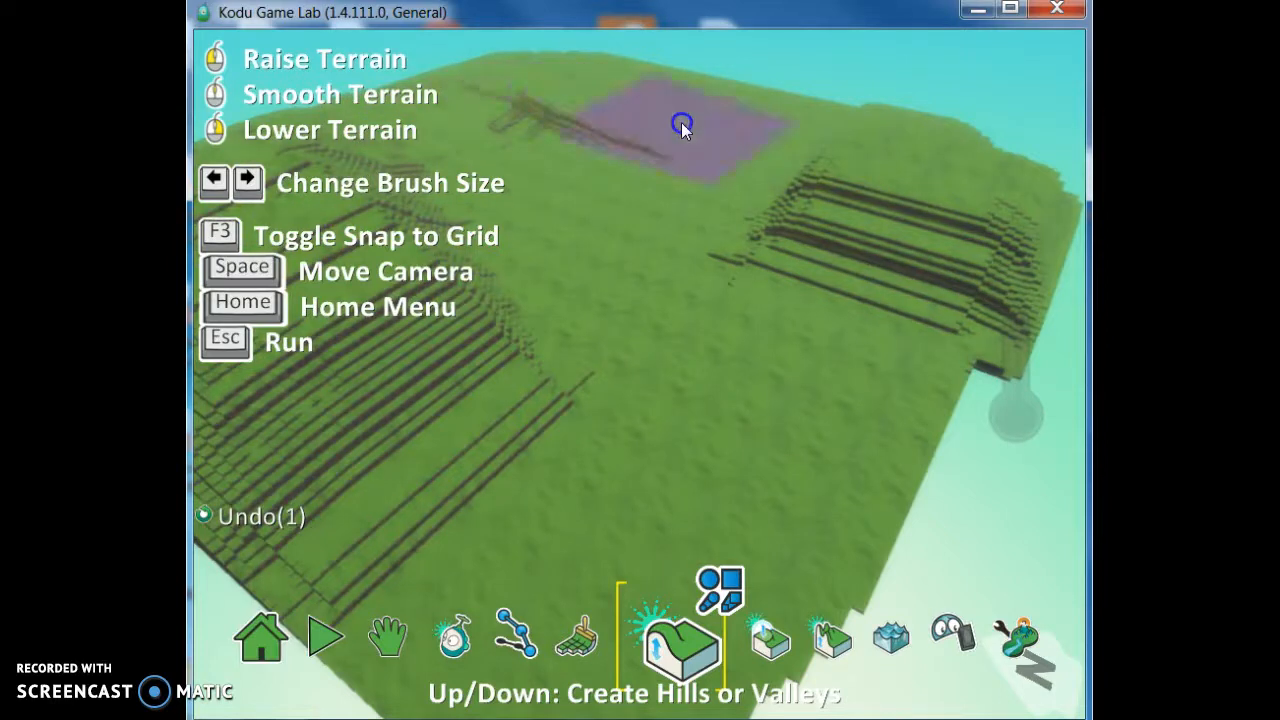
right_drag(681, 122, 572, 76)
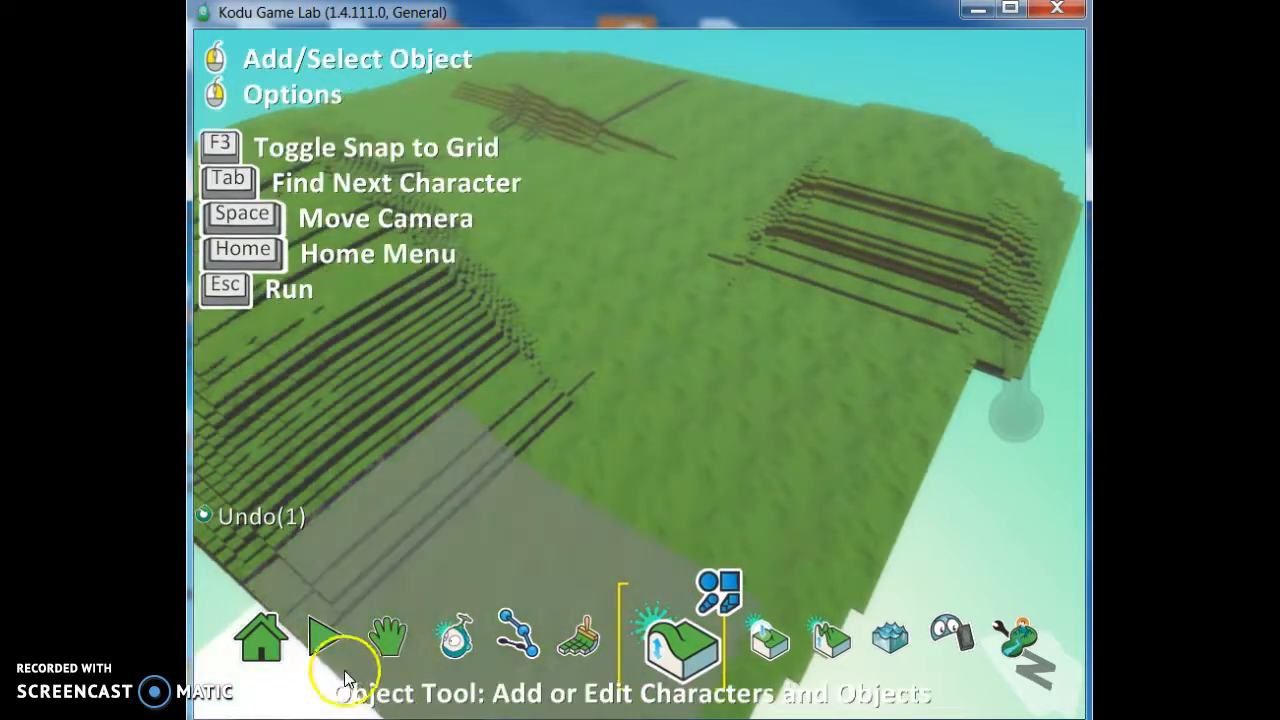
- Add water over the low ground between the hills and adjust its level
click(378, 648)
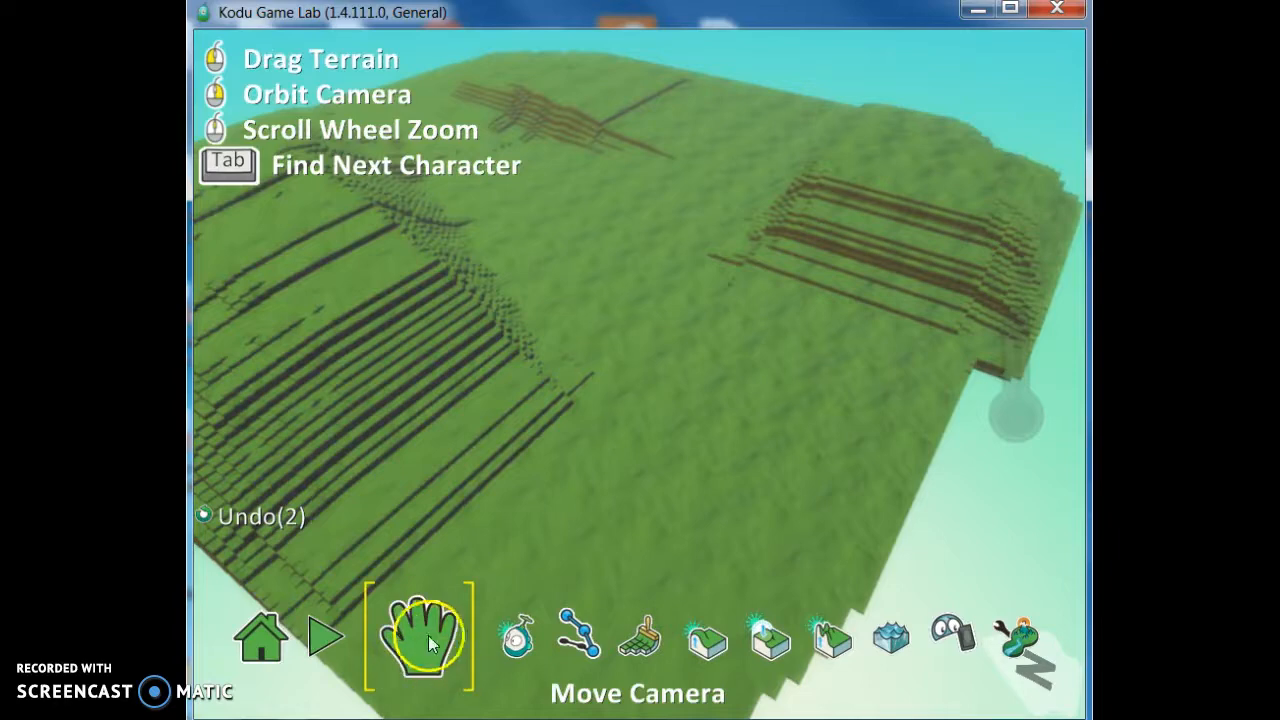
right_drag(645, 475, 623, 440)
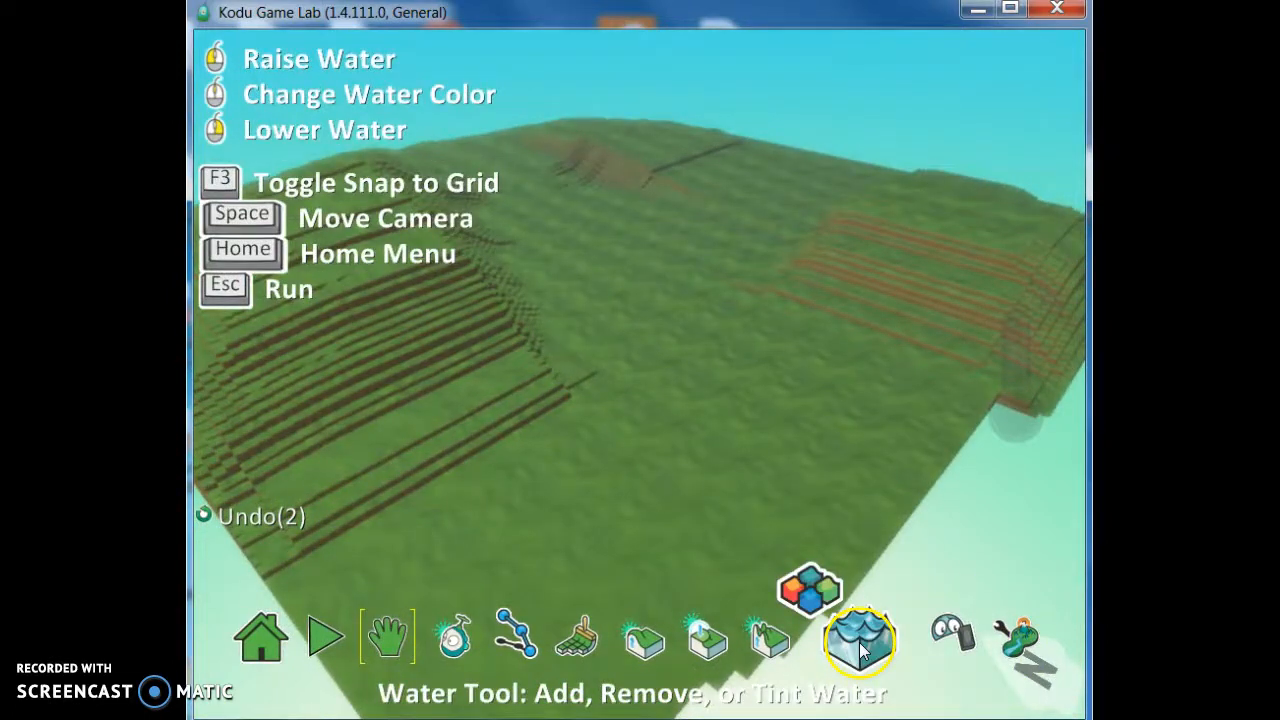
click(632, 430)
click(636, 427)
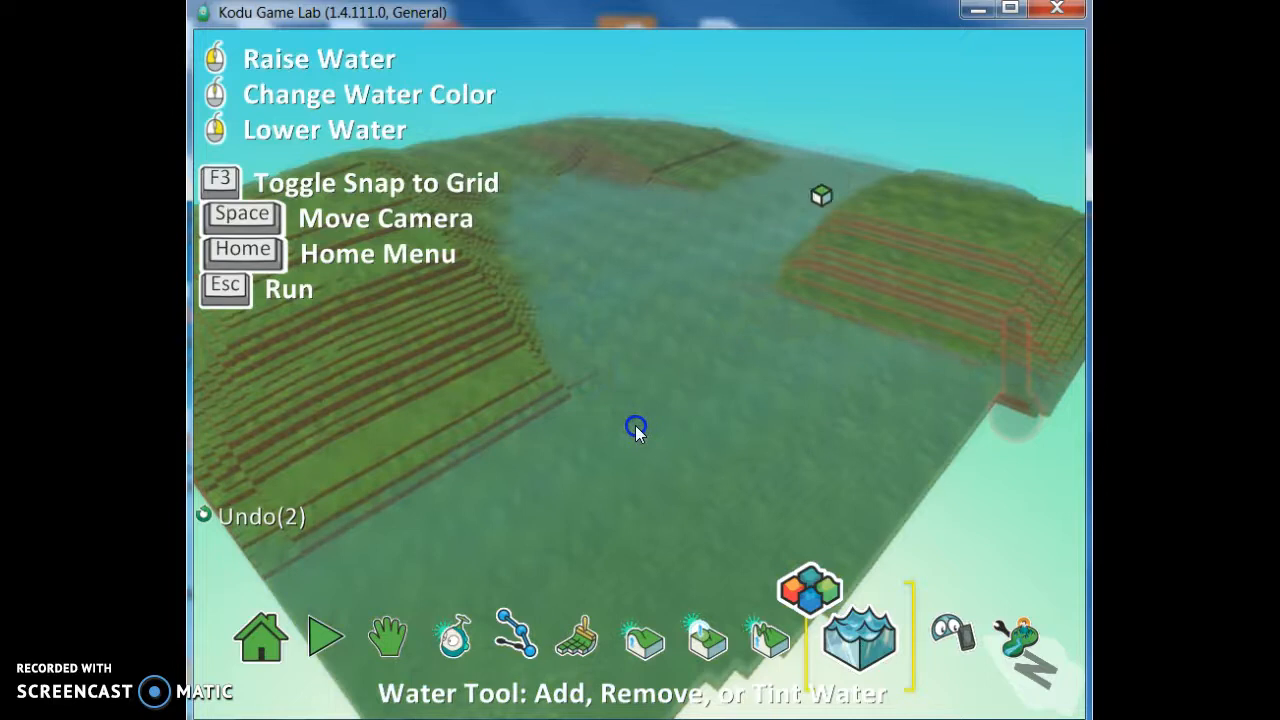
right_click(636, 428)
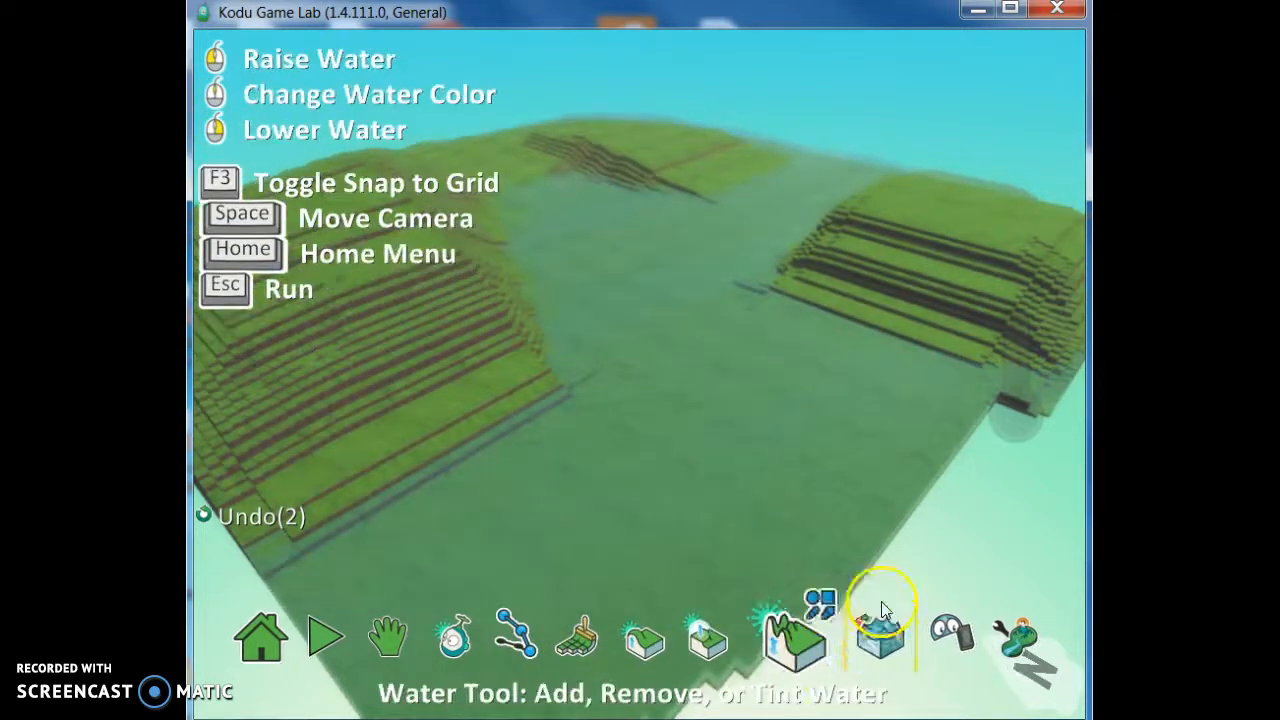
- Paint the left hill and the low ground in front of it with a sand-coloured material using the Ground Brush
click(585, 645)
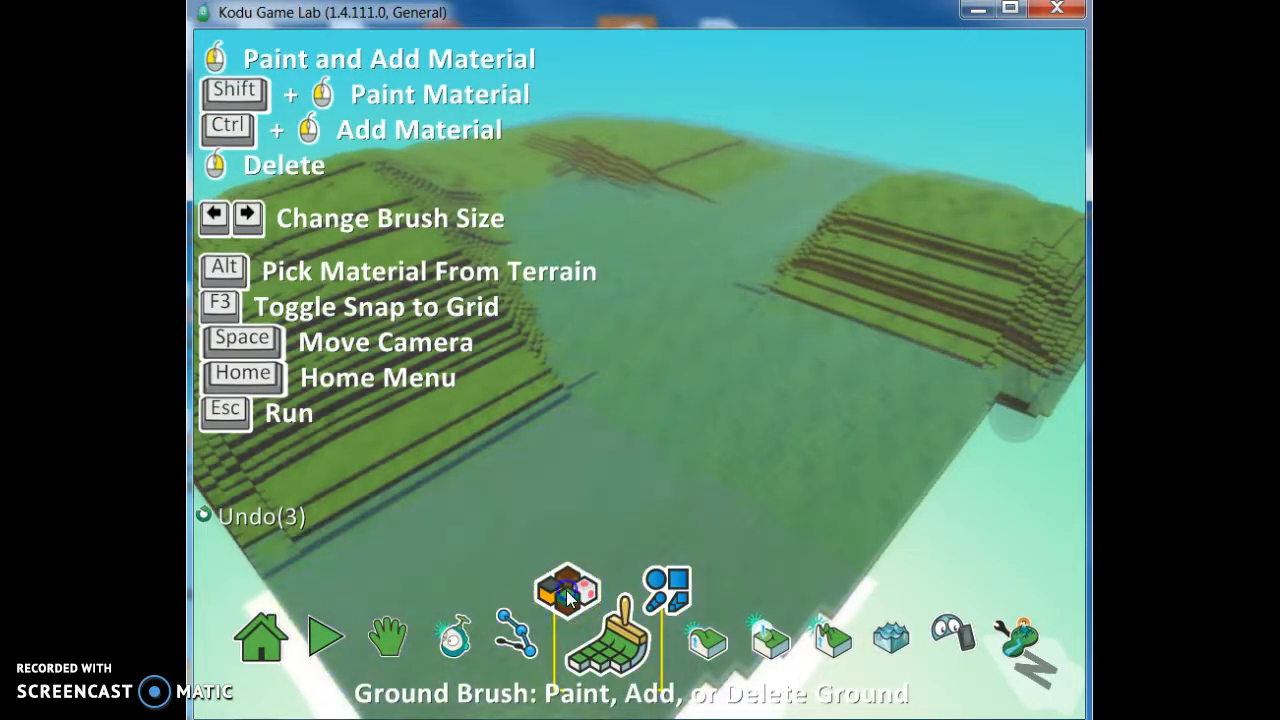
click(568, 597)
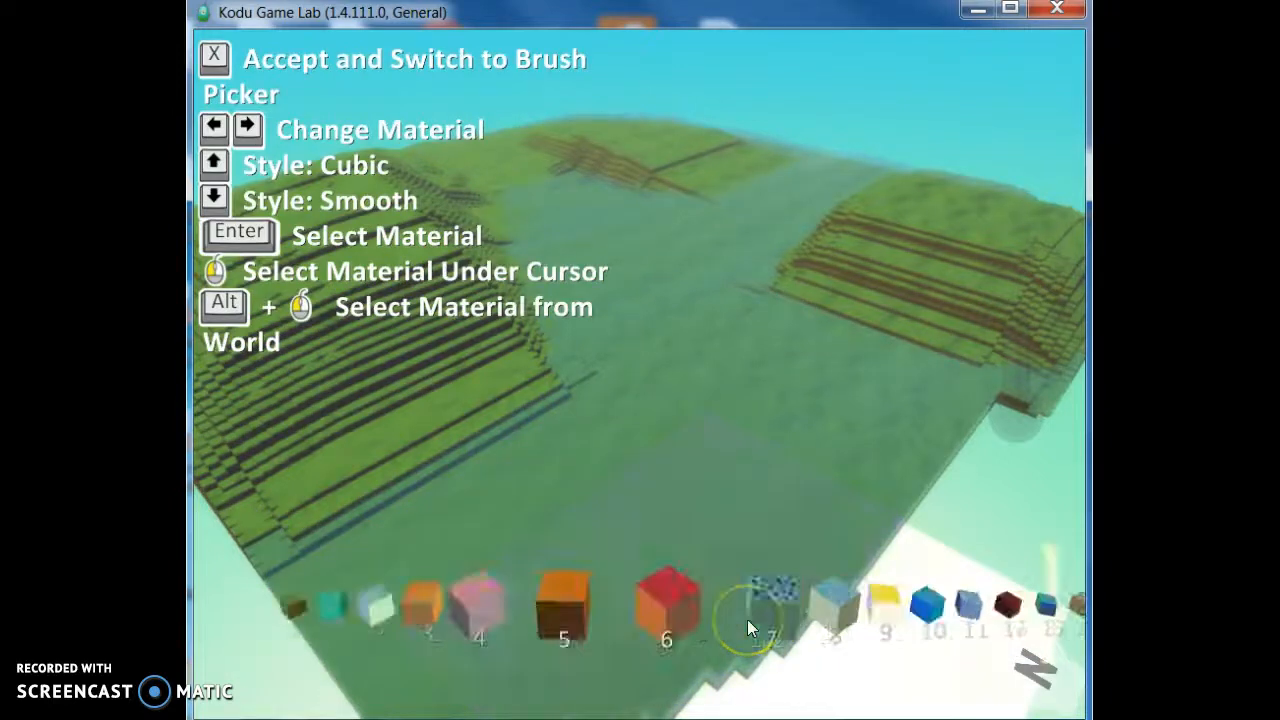
click(648, 604)
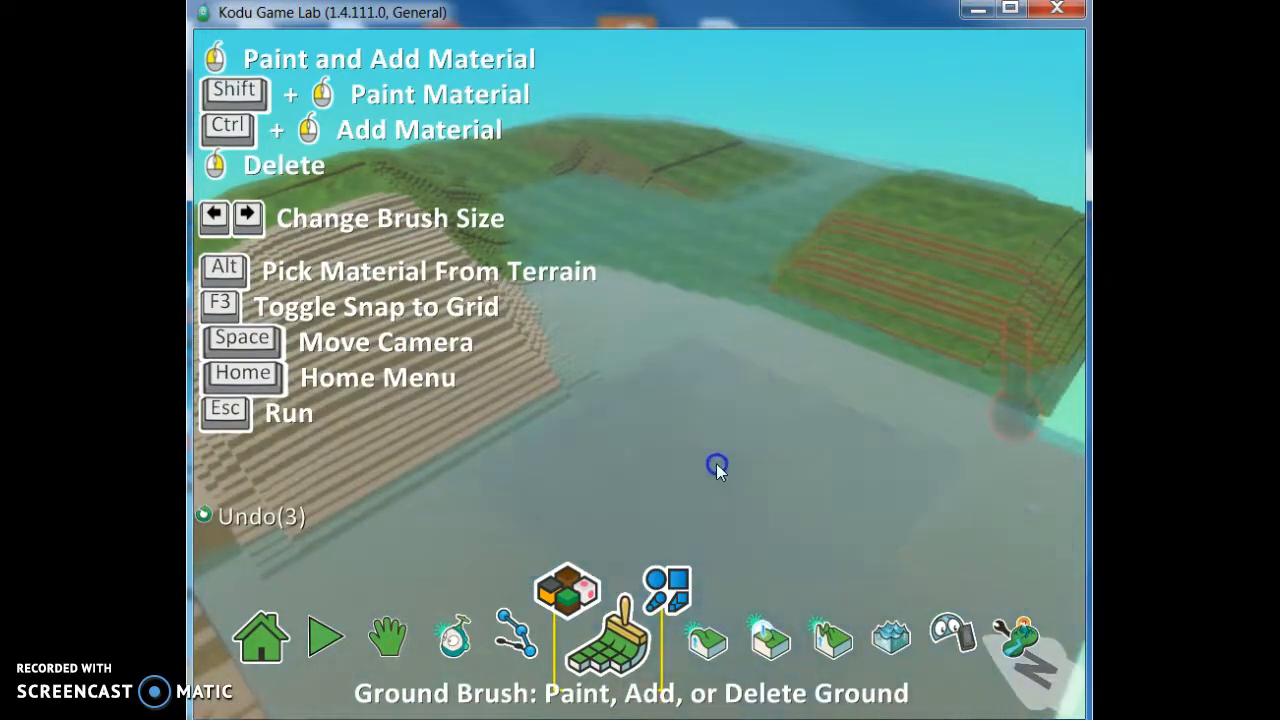
right_drag(725, 470, 582, 635)
- Place a tall, narrow tree on top of the right hill with the Object Tool
key(space)
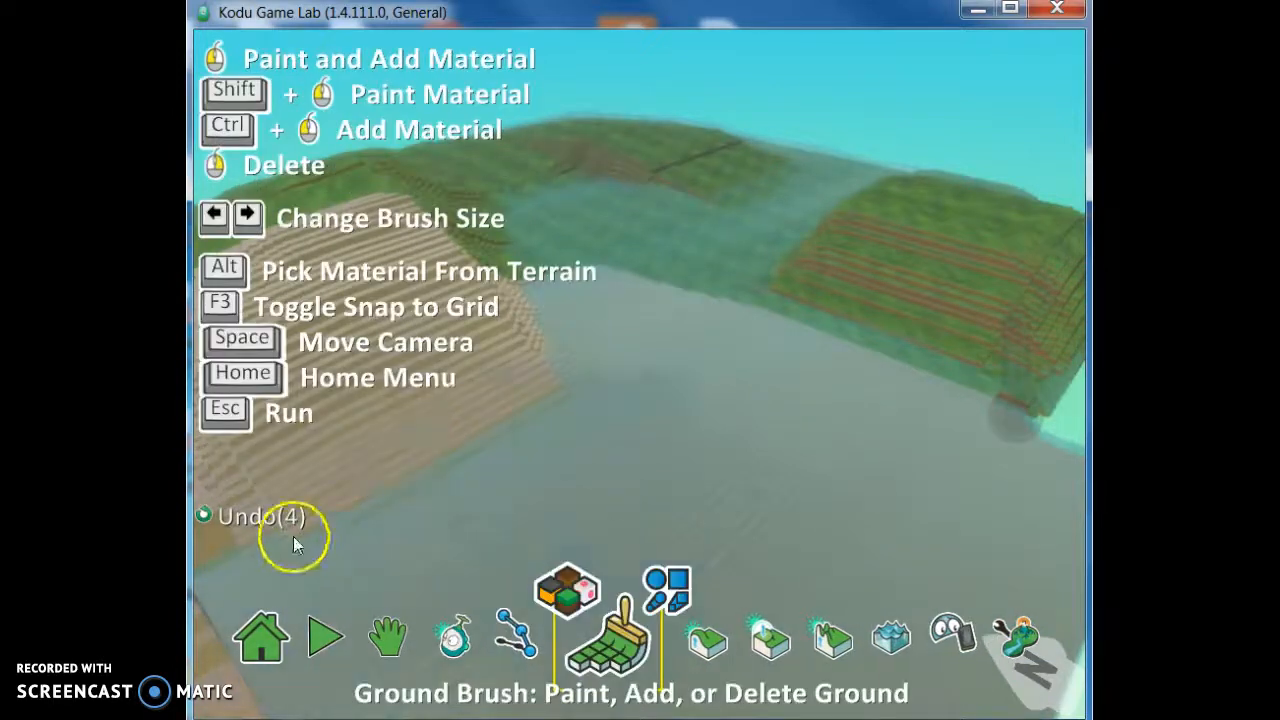
scroll(523, 486, down, 6)
scroll(530, 492, up, 3)
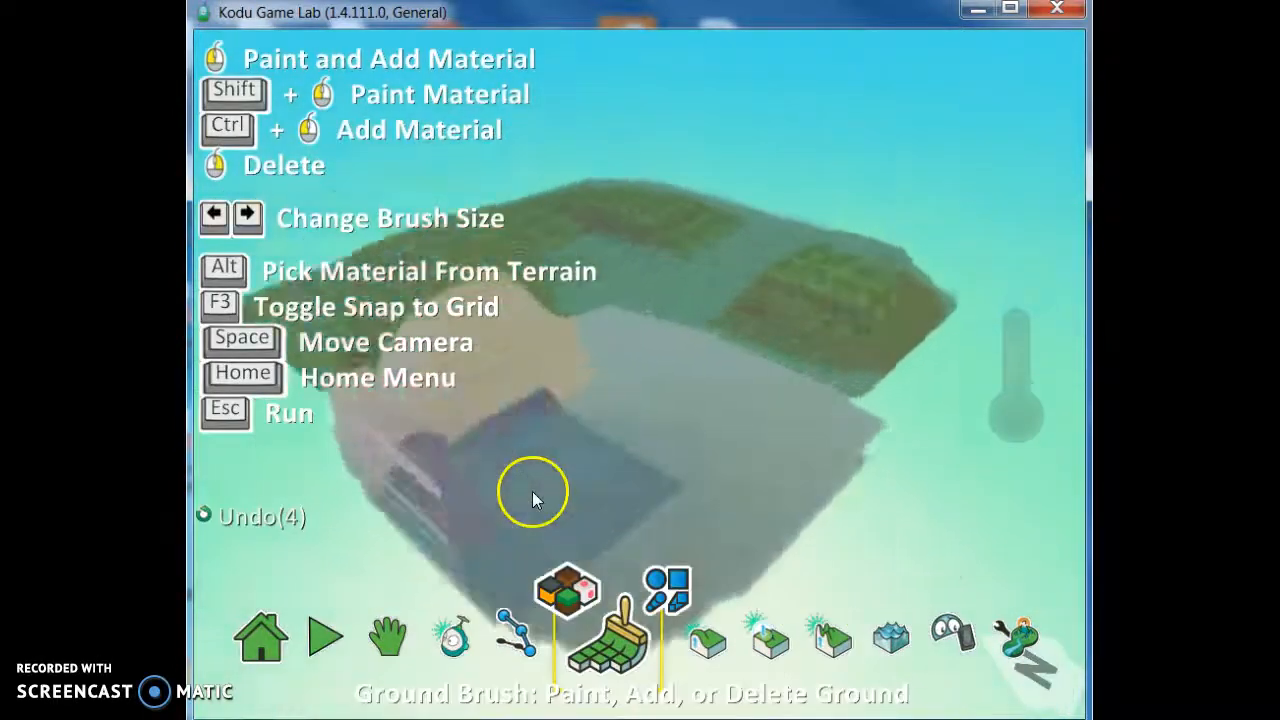
scroll(520, 495, down, 3)
scroll(430, 480, up, 6)
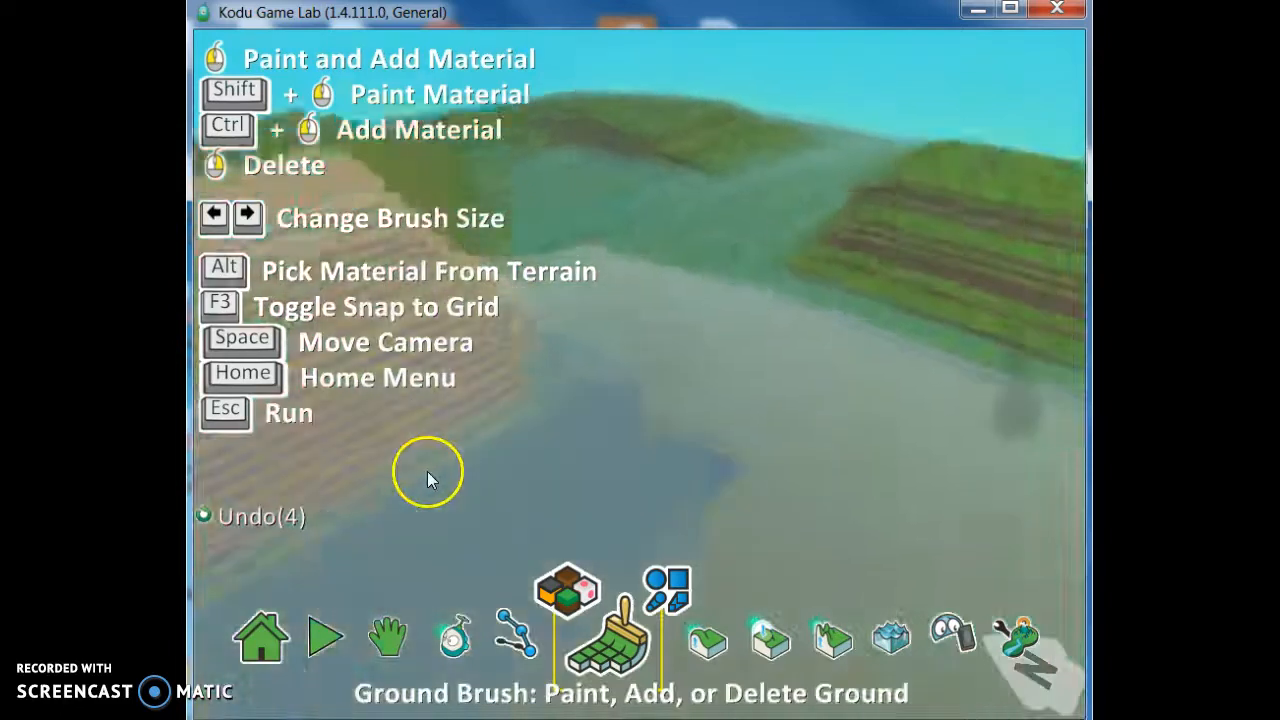
scroll(427, 471, down, 5)
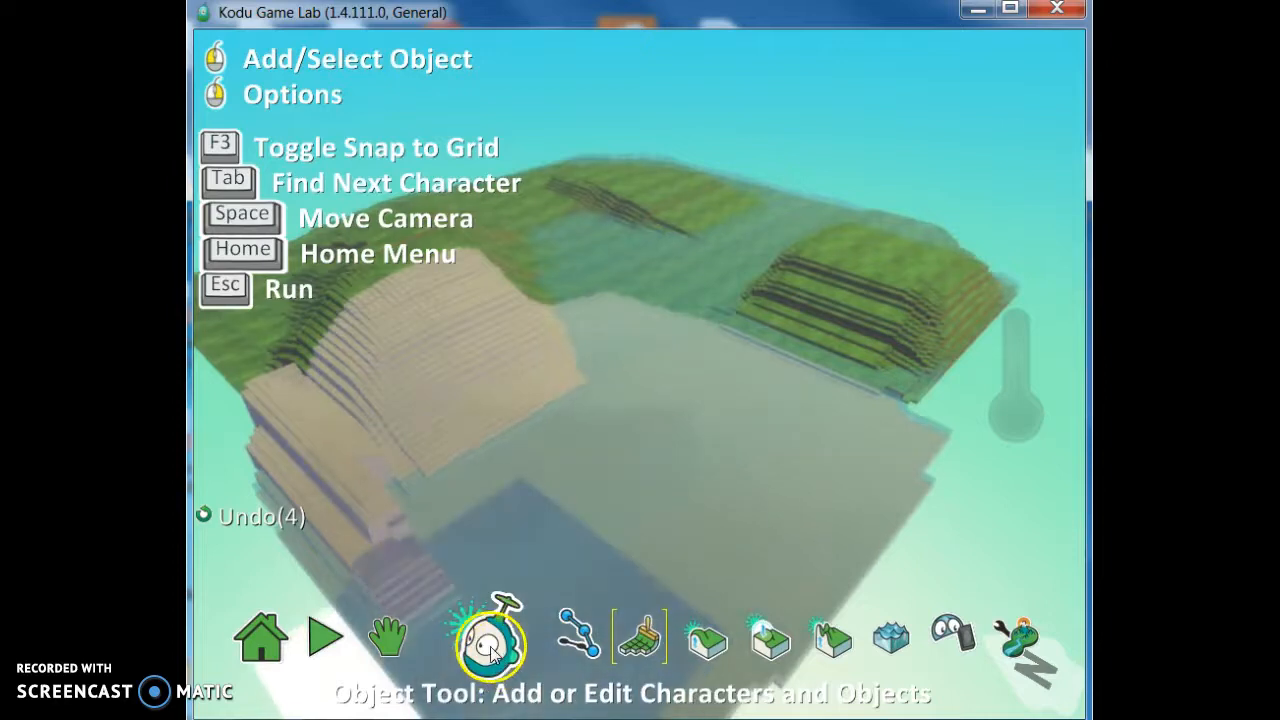
click(493, 651)
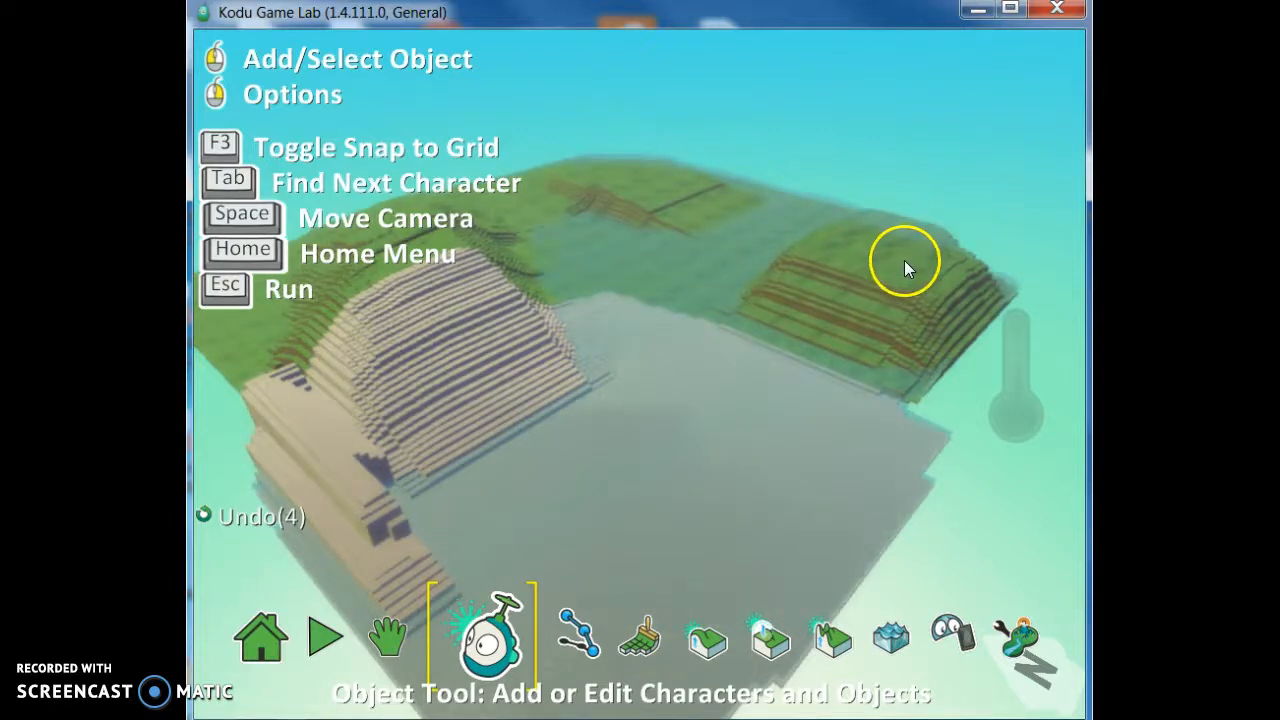
click(871, 310)
click(541, 553)
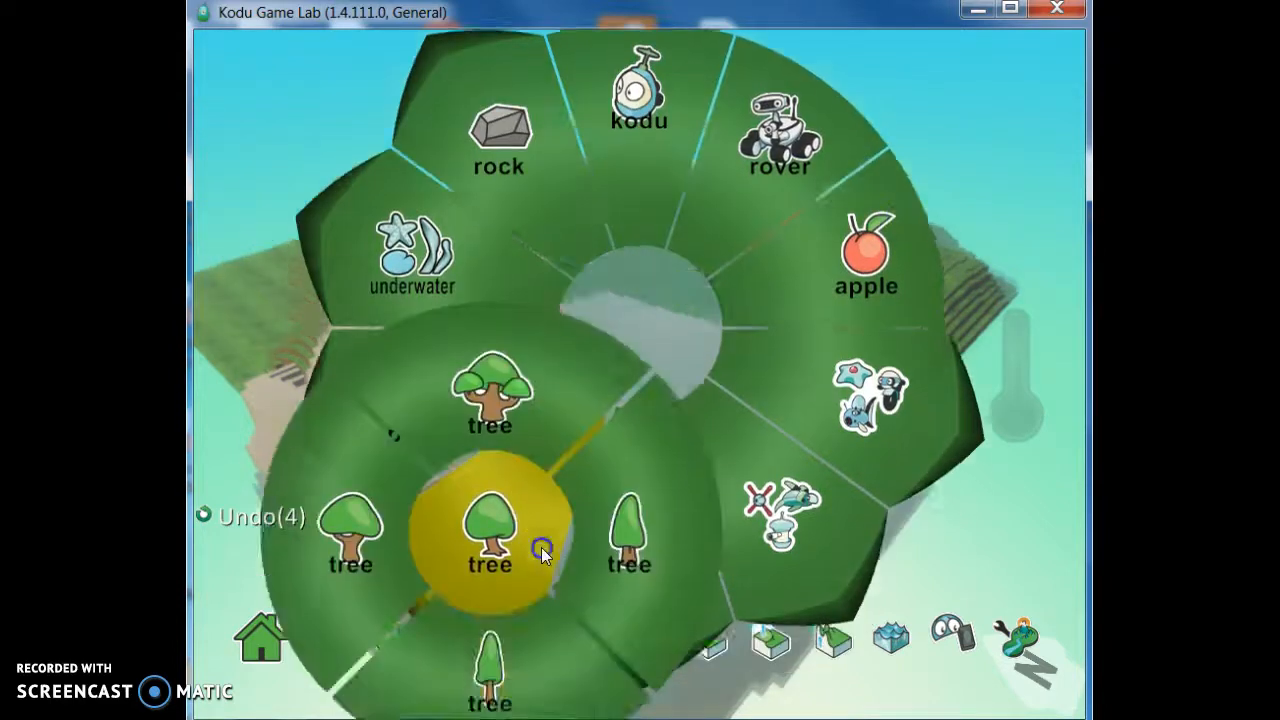
click(648, 455)
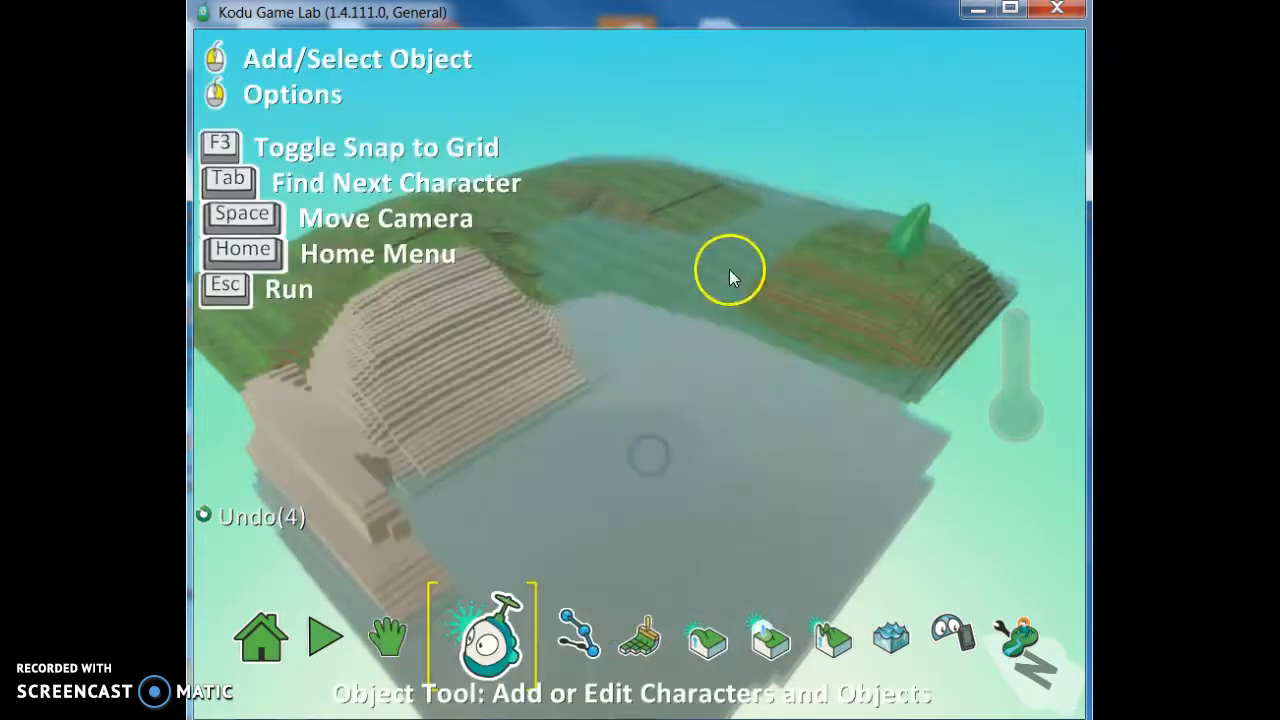
- Place a broad tree with several rounded crowns on the hill at the back of the terrain
click(645, 197)
click(496, 528)
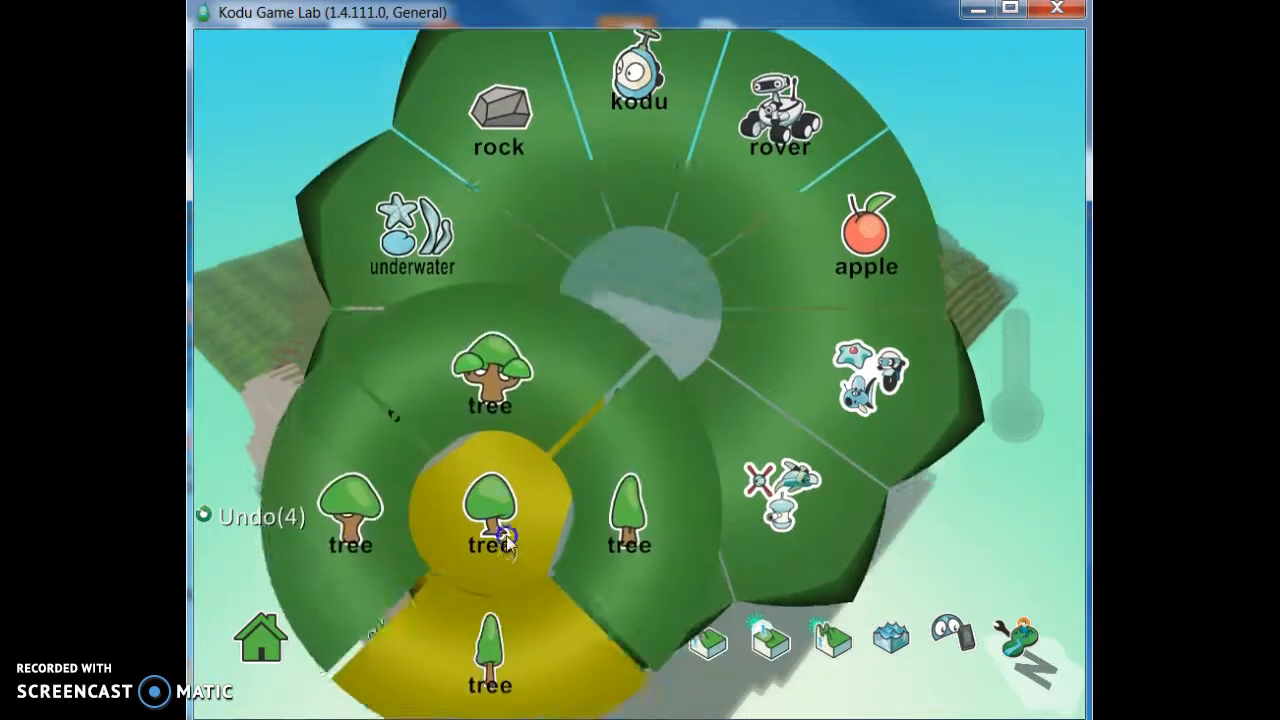
click(452, 285)
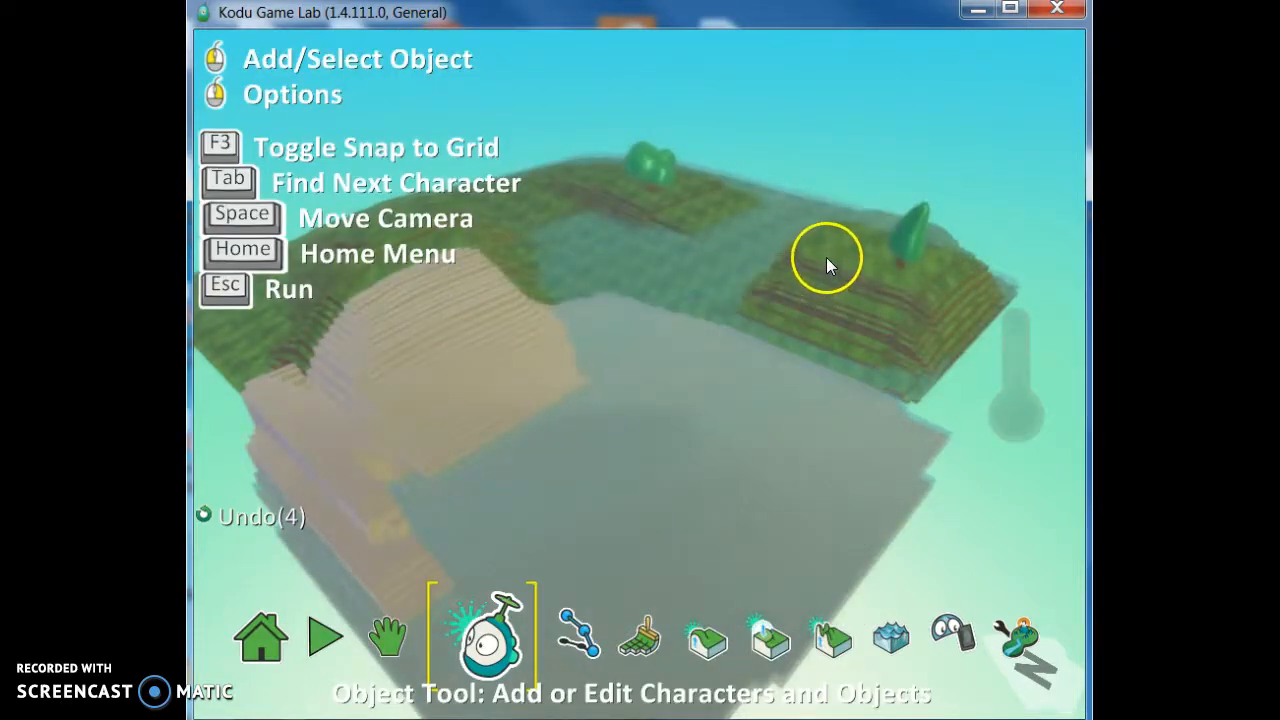
click(508, 632)
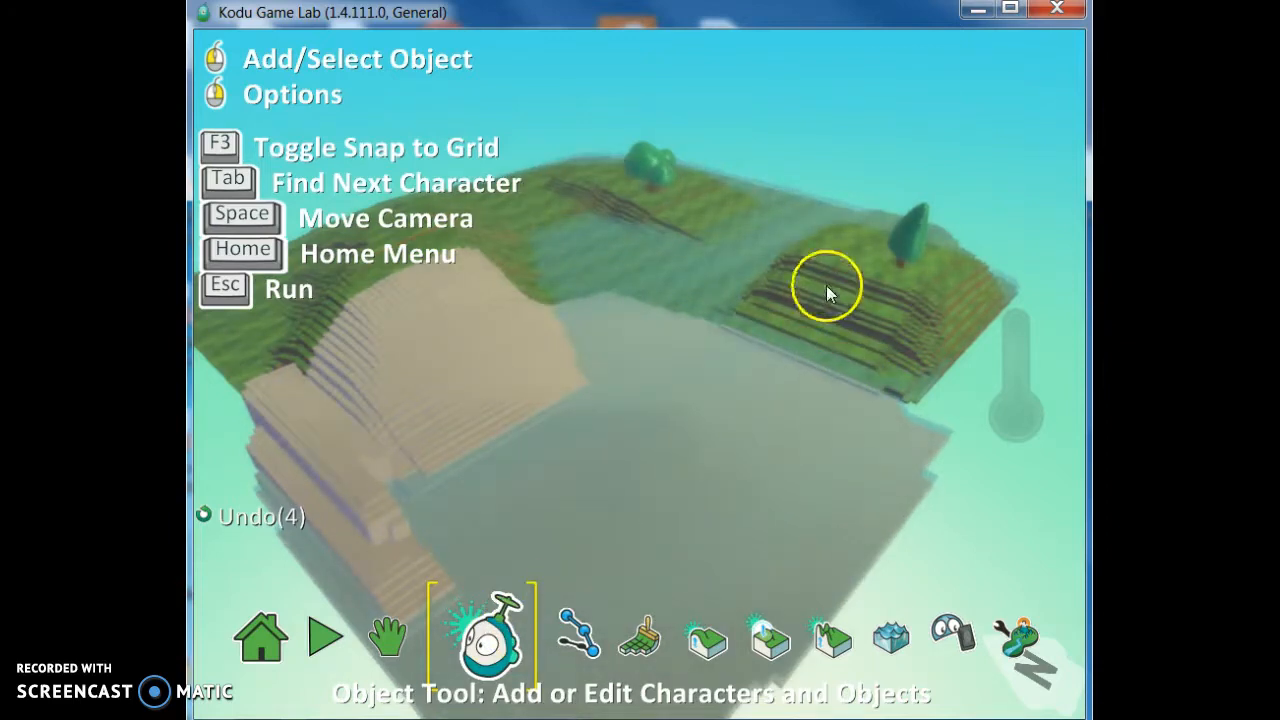
- Place a castle on top of the right hill beside the tall, narrow tree
click(861, 247)
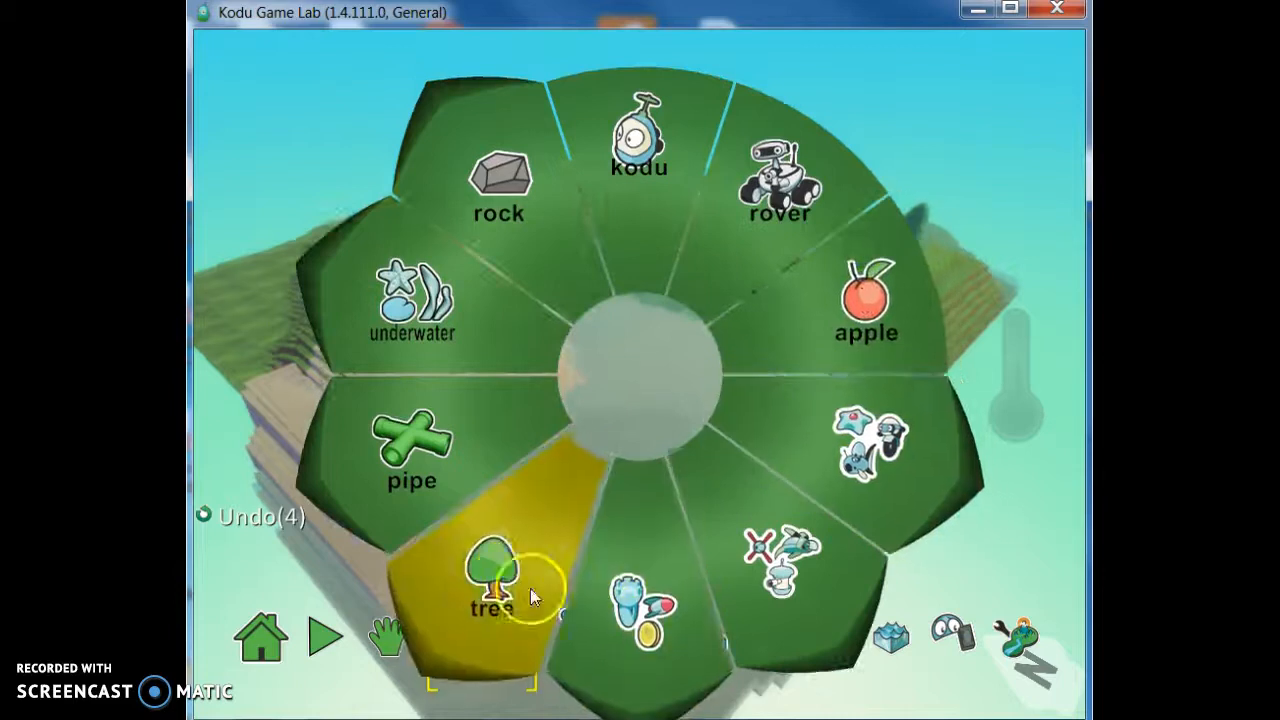
click(630, 615)
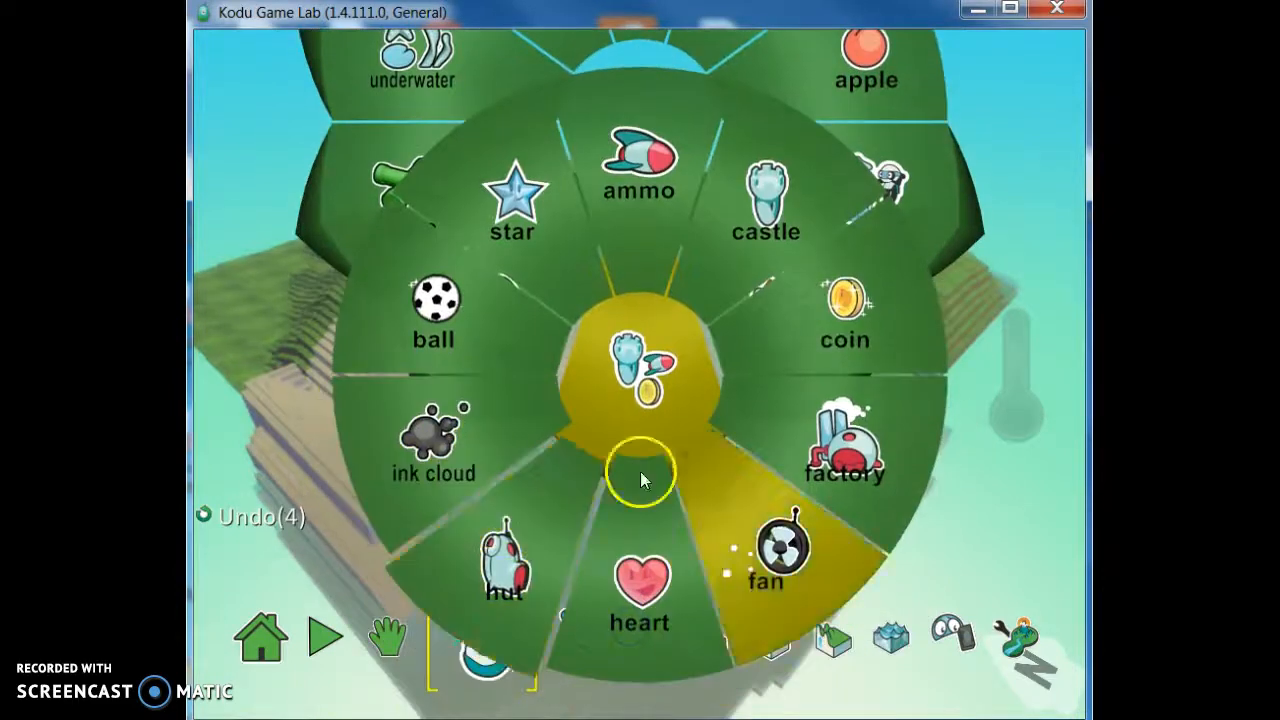
click(775, 239)
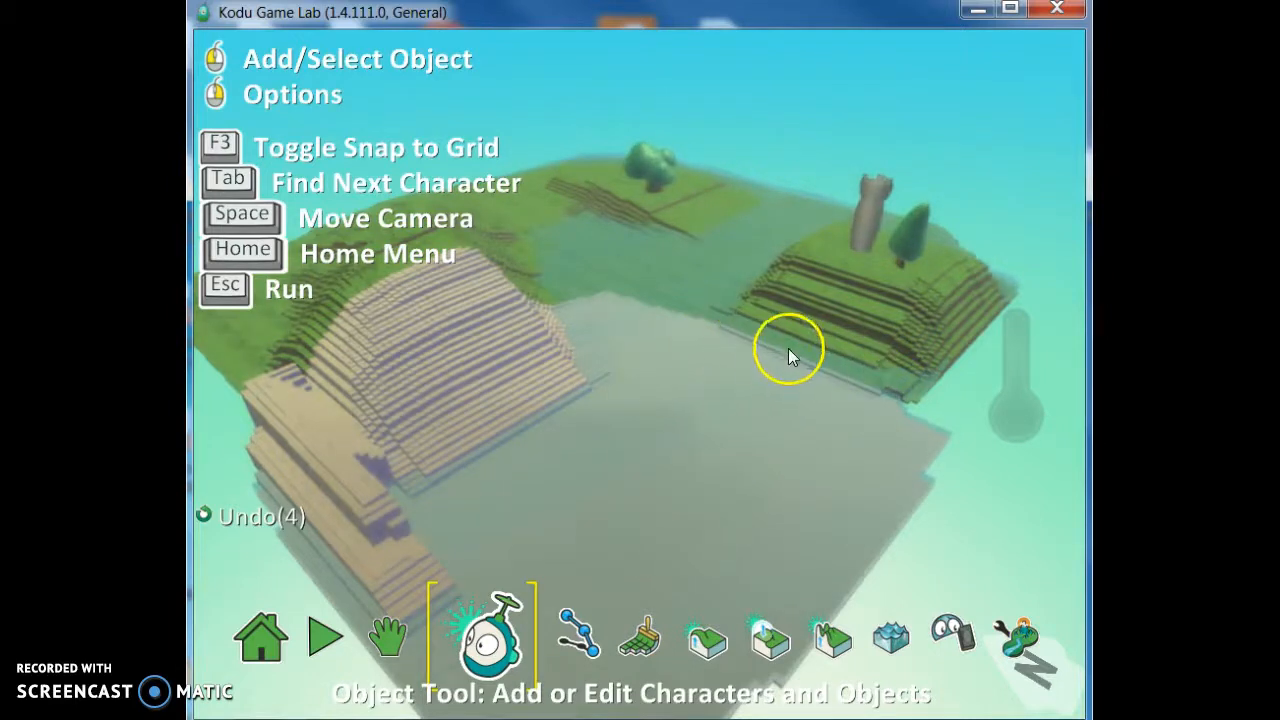
- Place a cycle on top of the sand-coloured hill with the Object Tool and briefly run the world
click(392, 640)
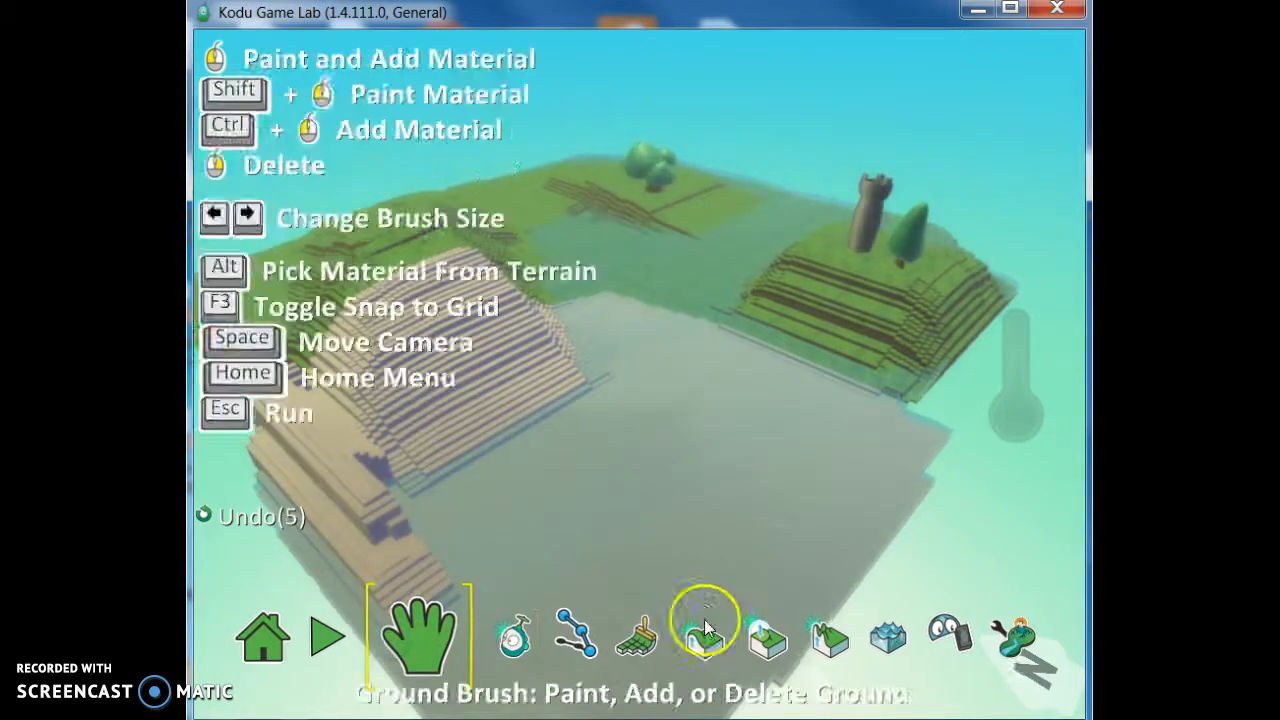
right_drag(961, 402, 1086, 332)
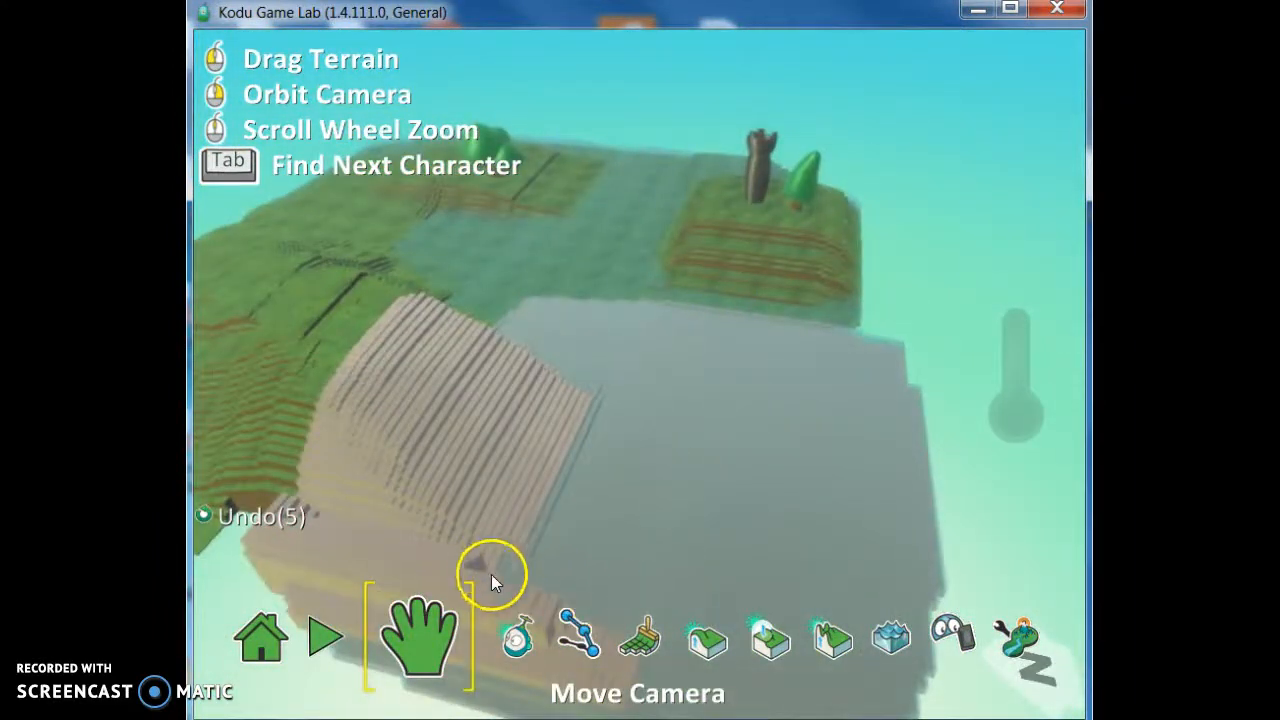
click(519, 635)
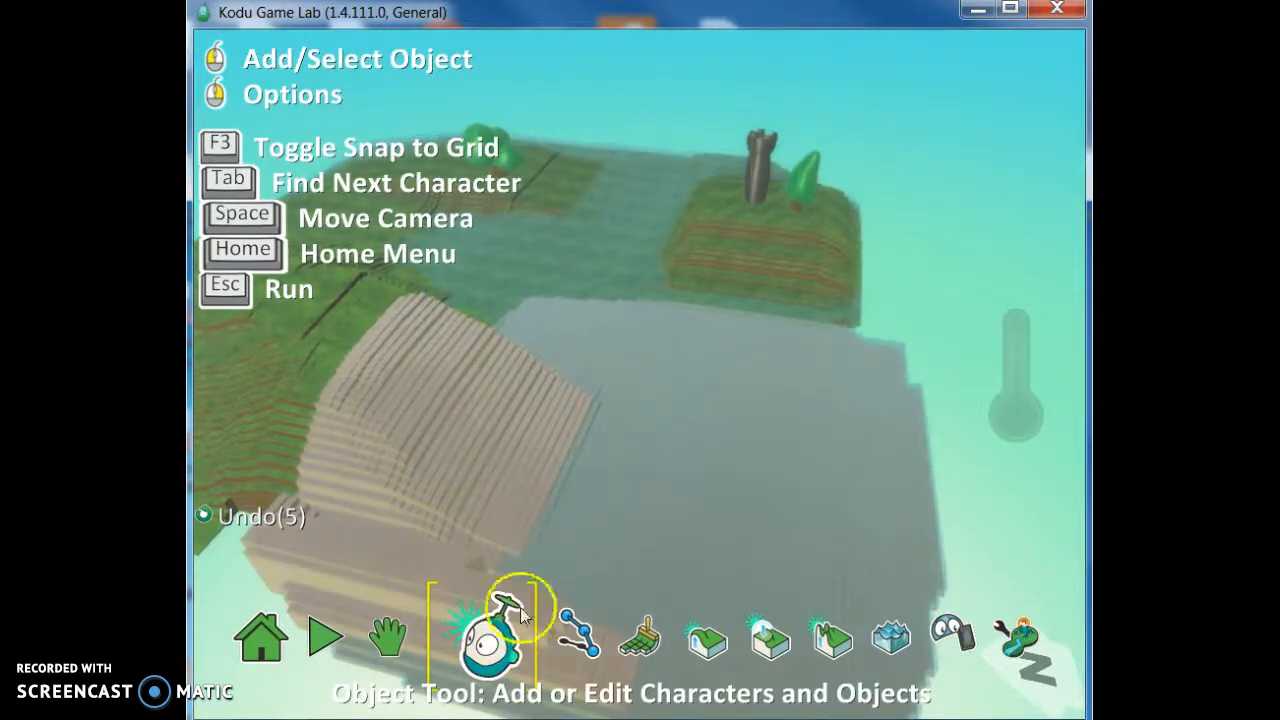
click(405, 382)
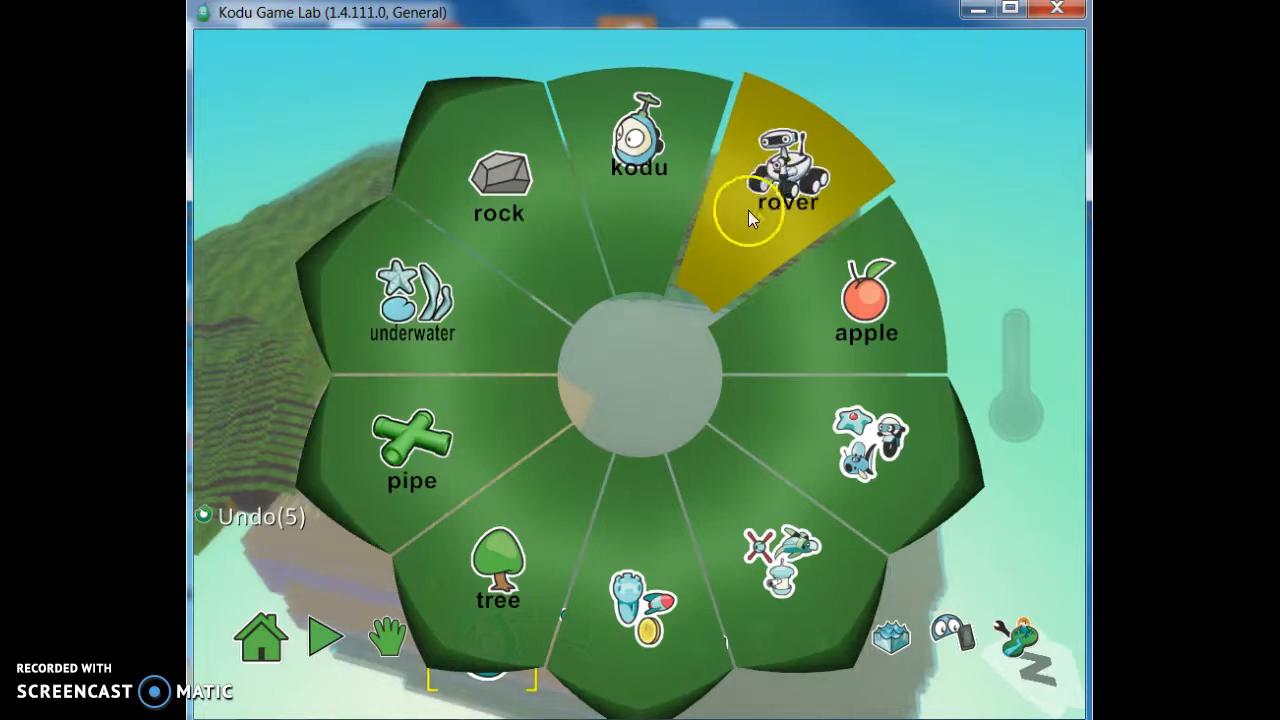
mouse_move(765, 205)
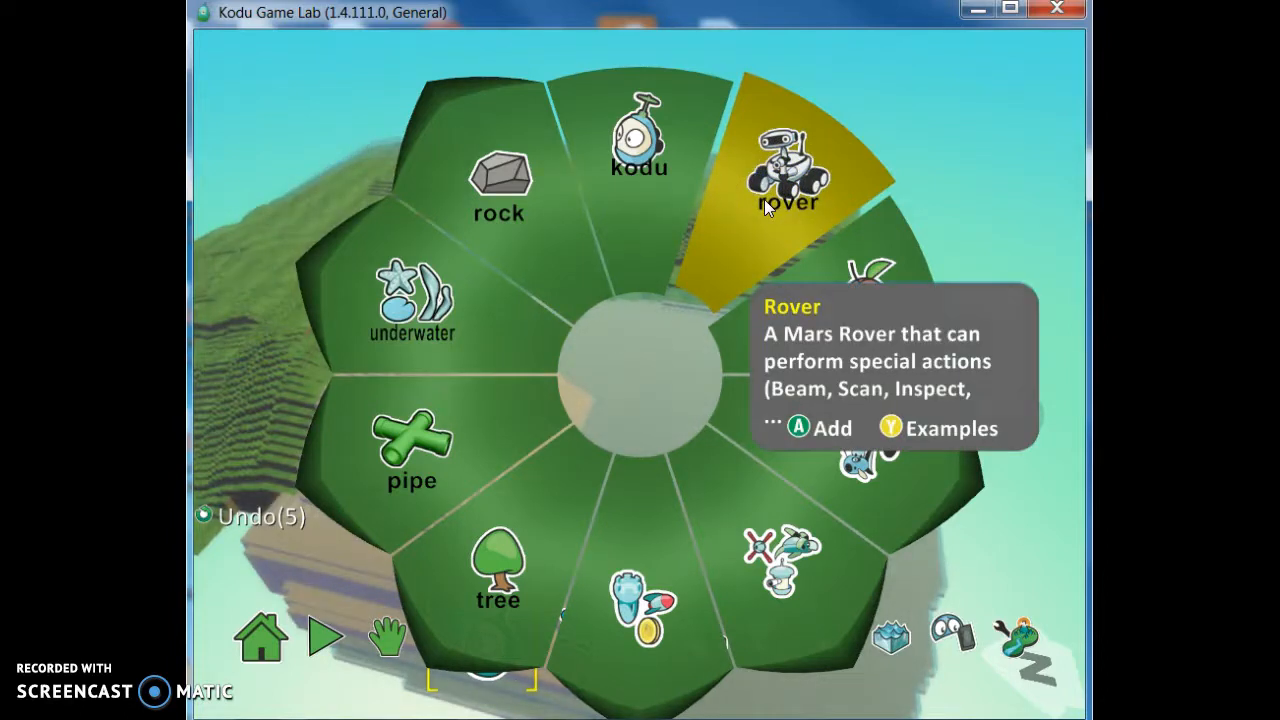
click(776, 214)
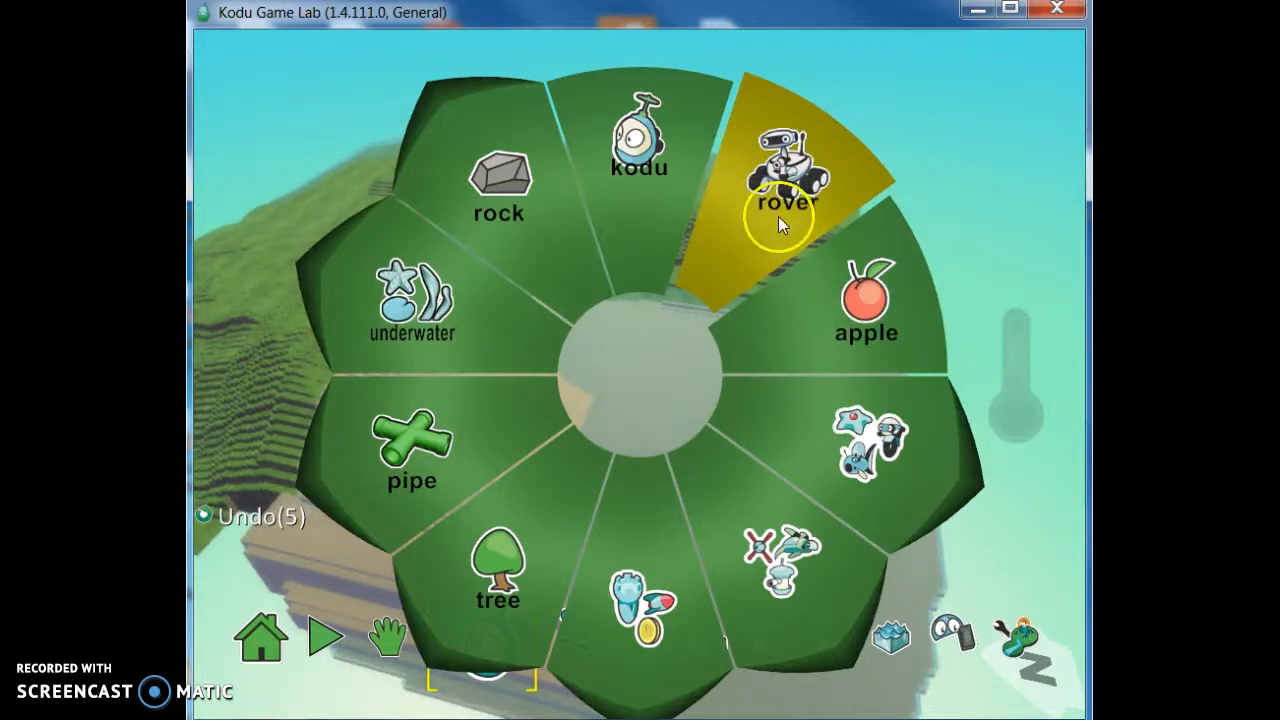
click(872, 468)
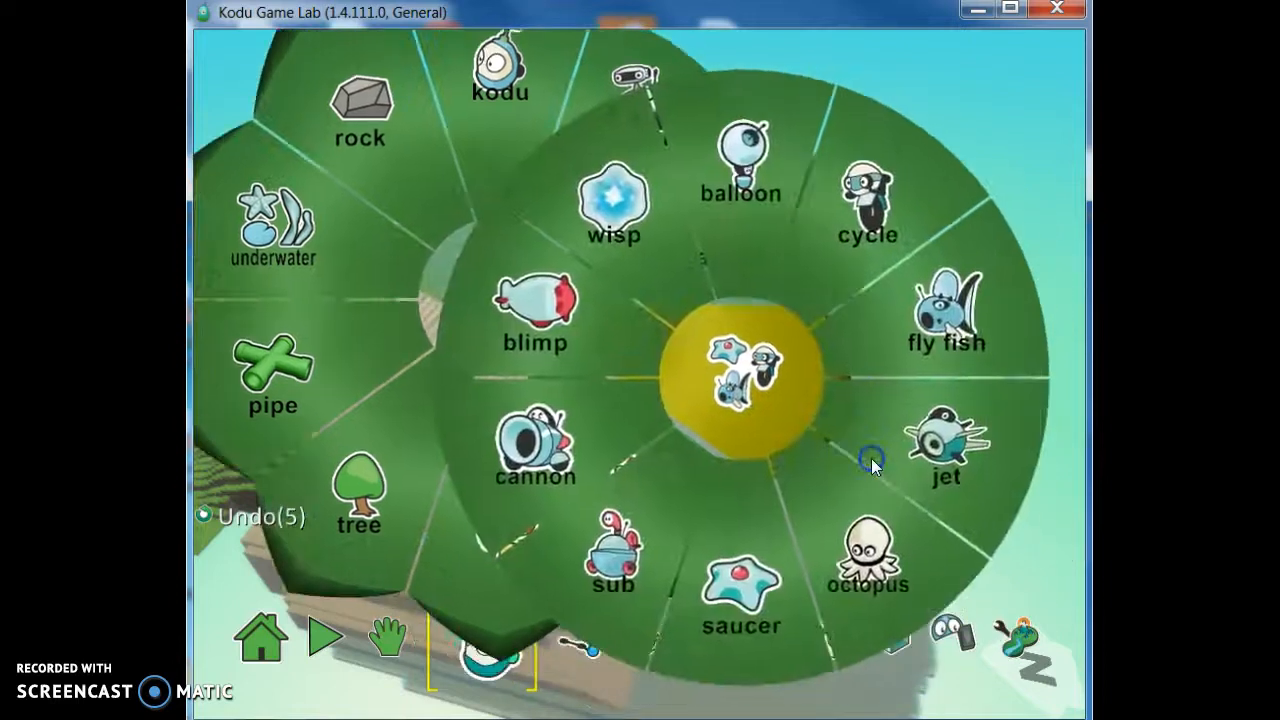
click(862, 207)
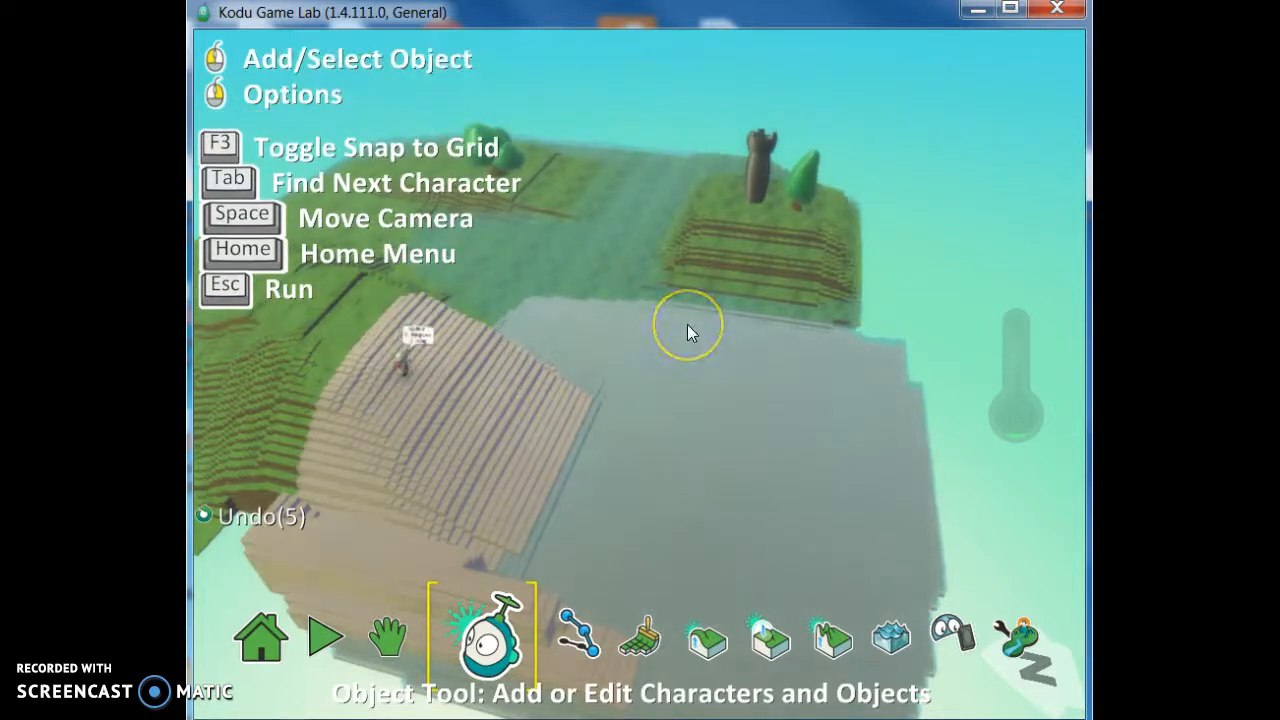
key(Escape)
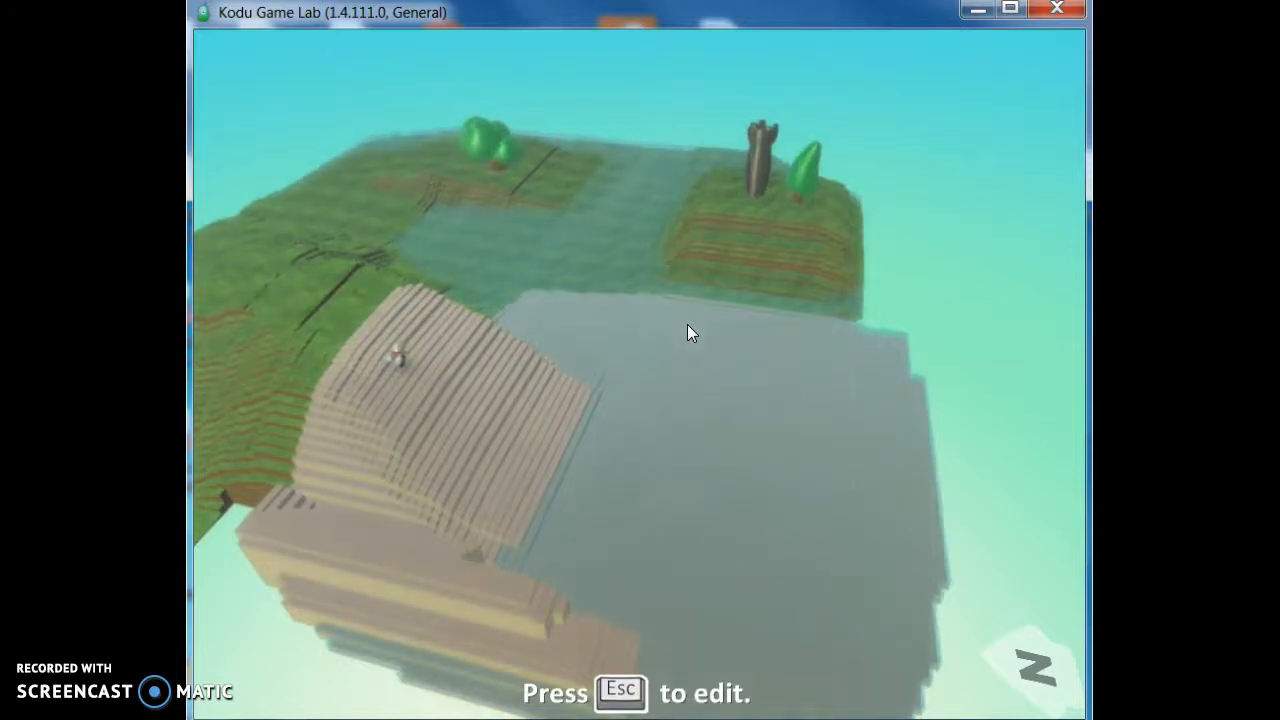
click(647, 325)
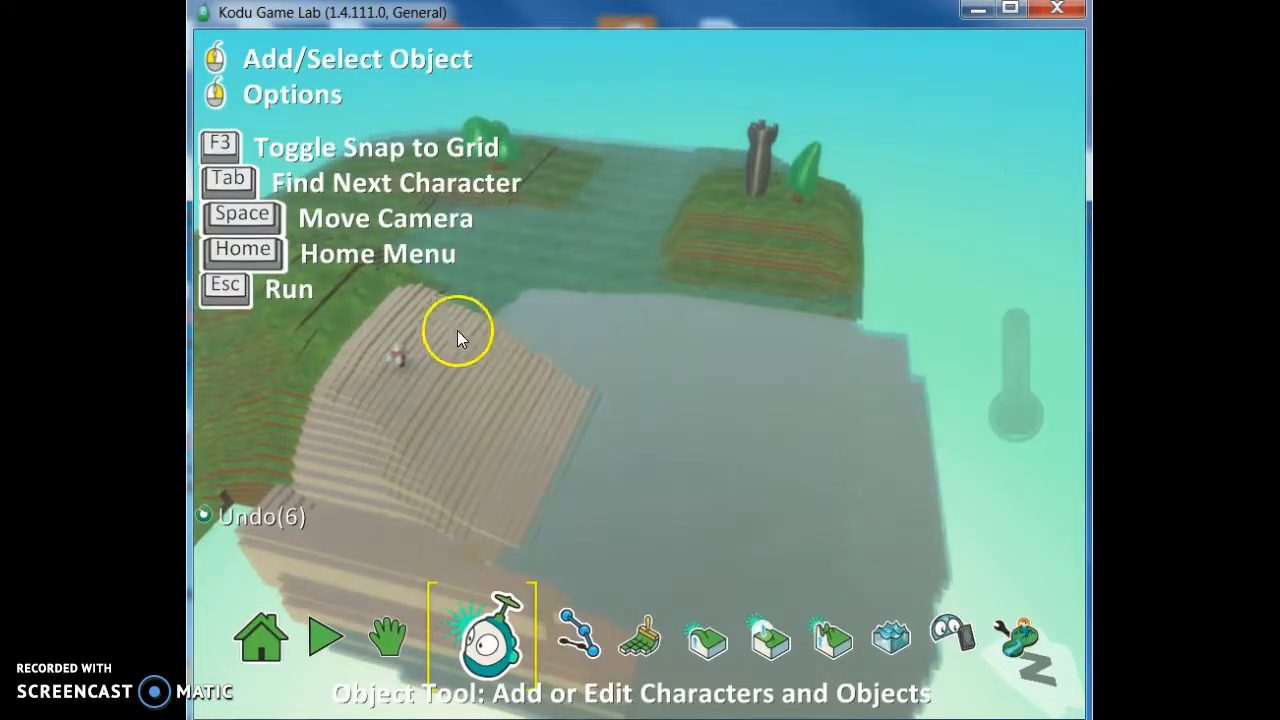
- Program the cycle on the sand-coloured hill with the rule WHEN keyboard DO move
right_click(398, 351)
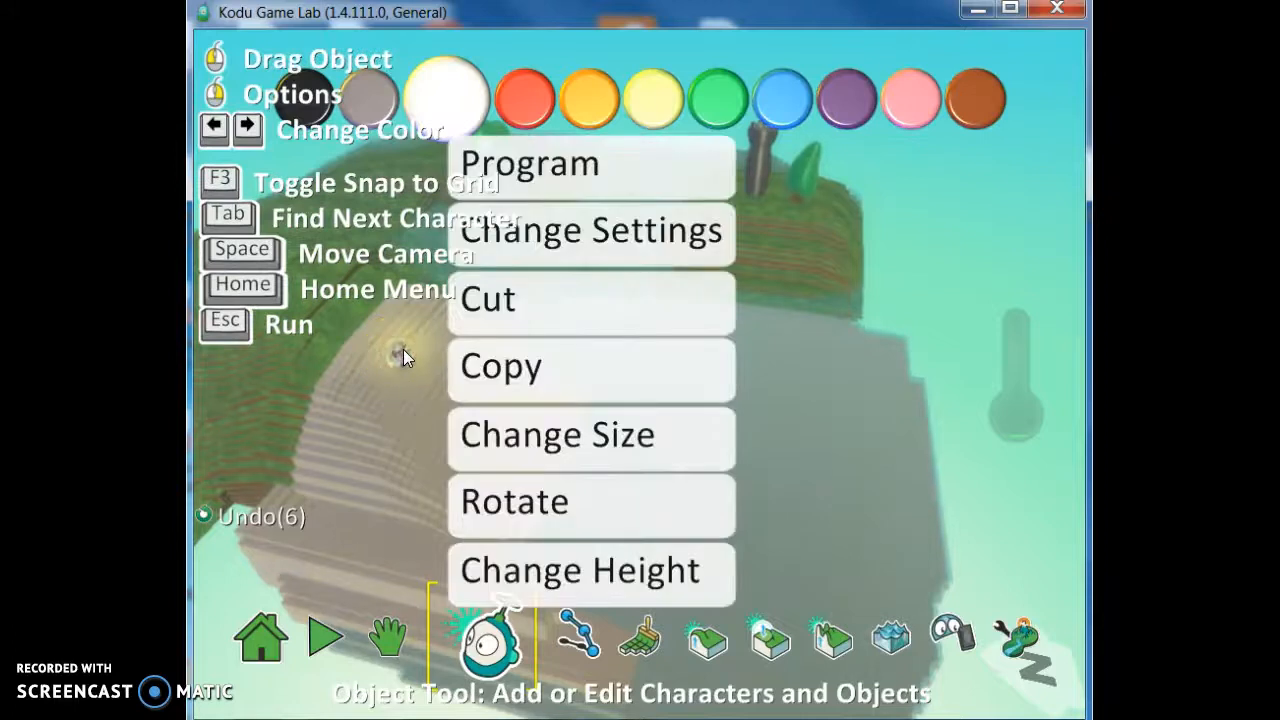
click(600, 175)
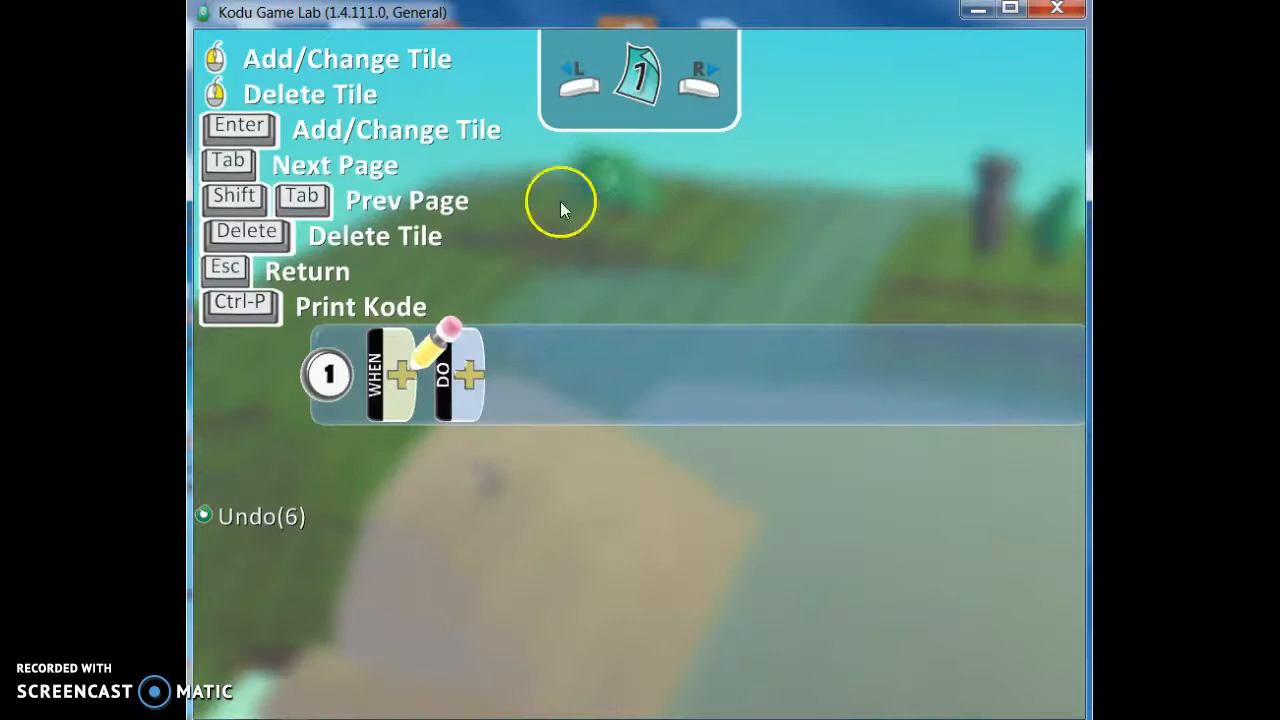
click(404, 384)
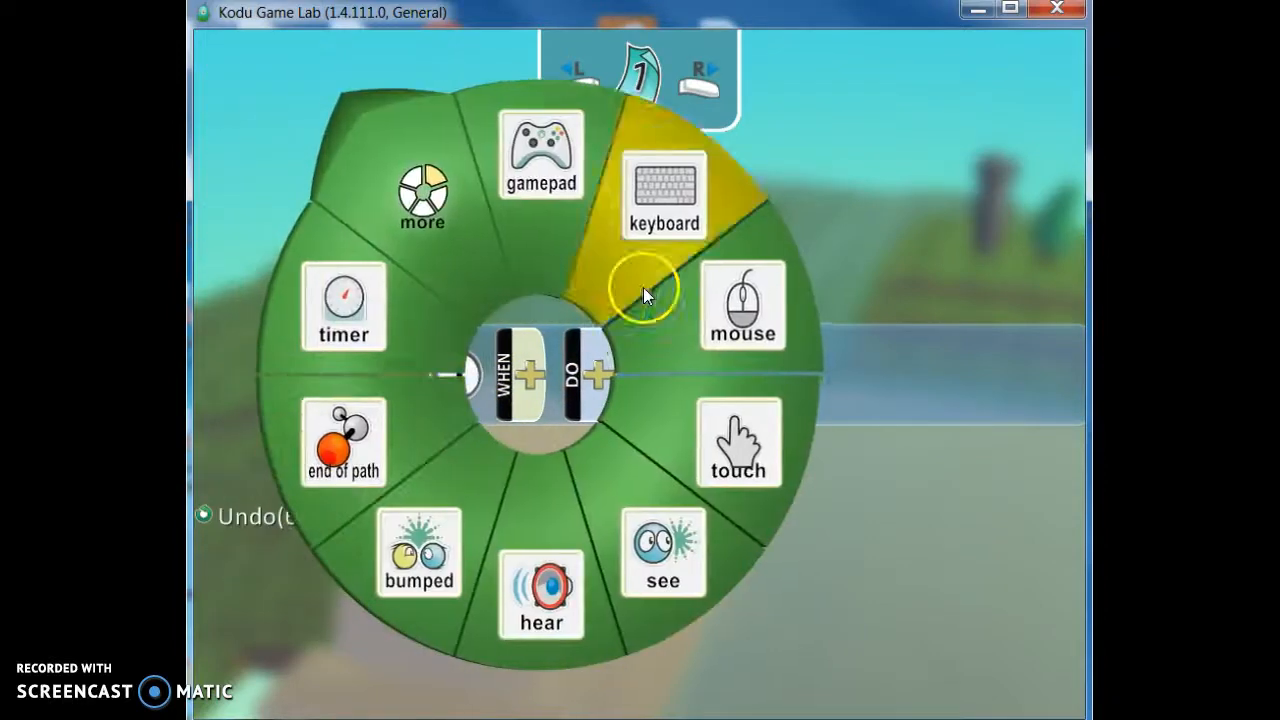
click(641, 221)
click(572, 362)
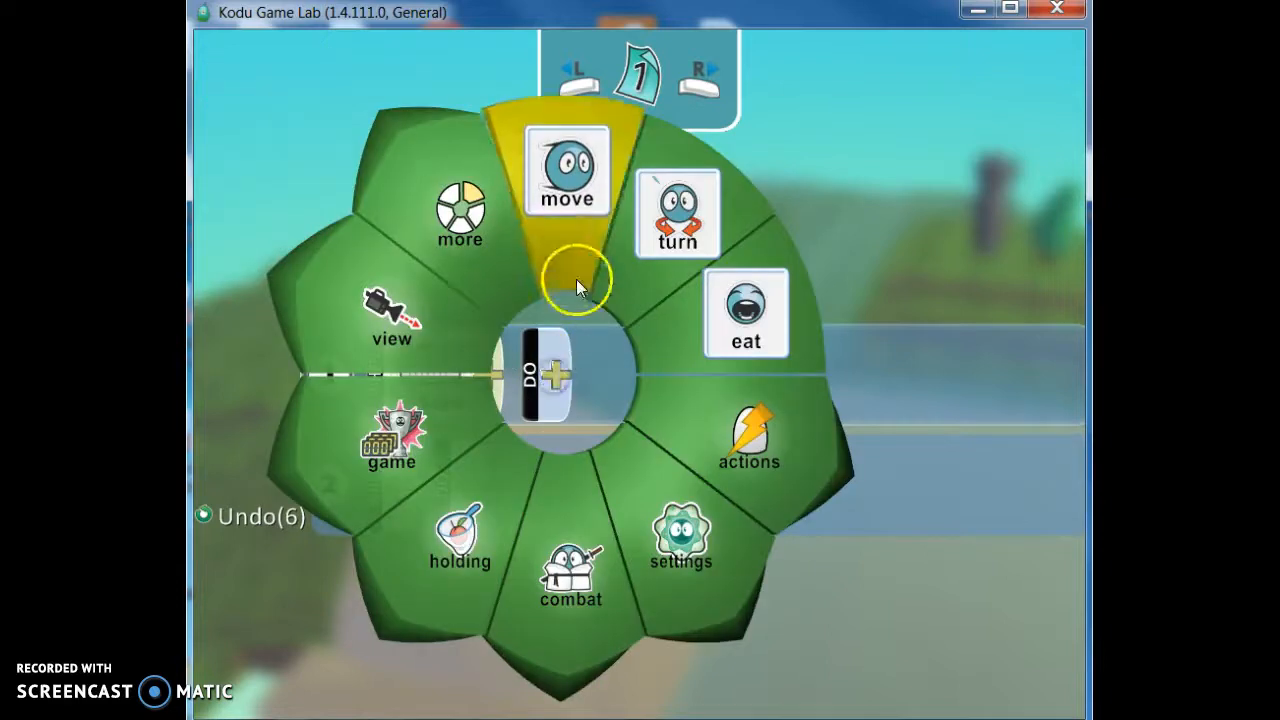
click(580, 215)
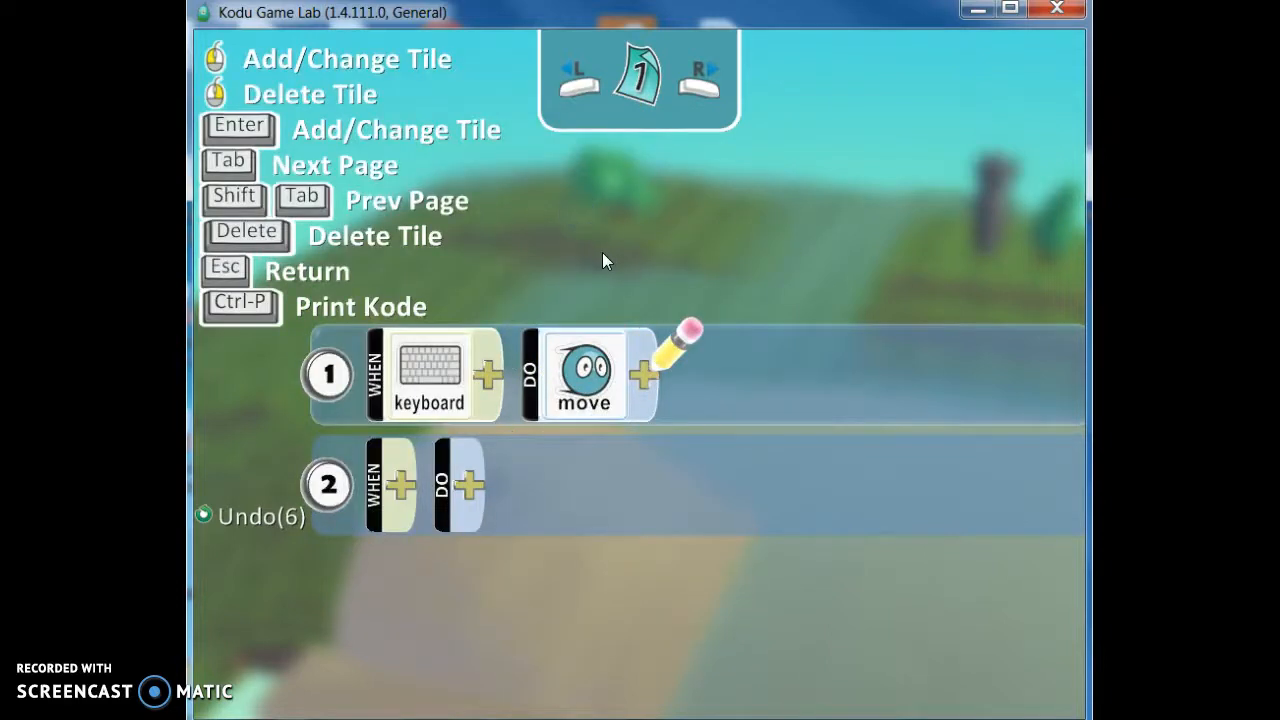
key(Escape)
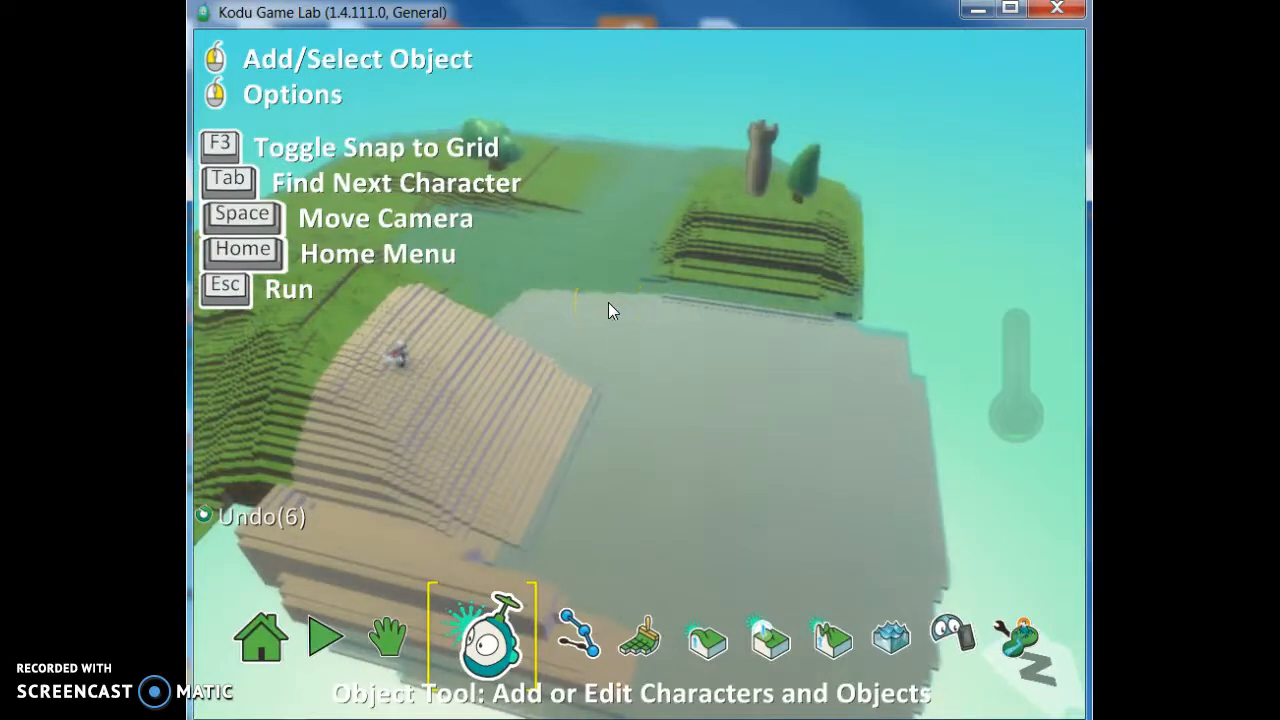
- Run the world and drive the cycle from the sand-coloured hill across the green terrain to test its movement
key(Escape)
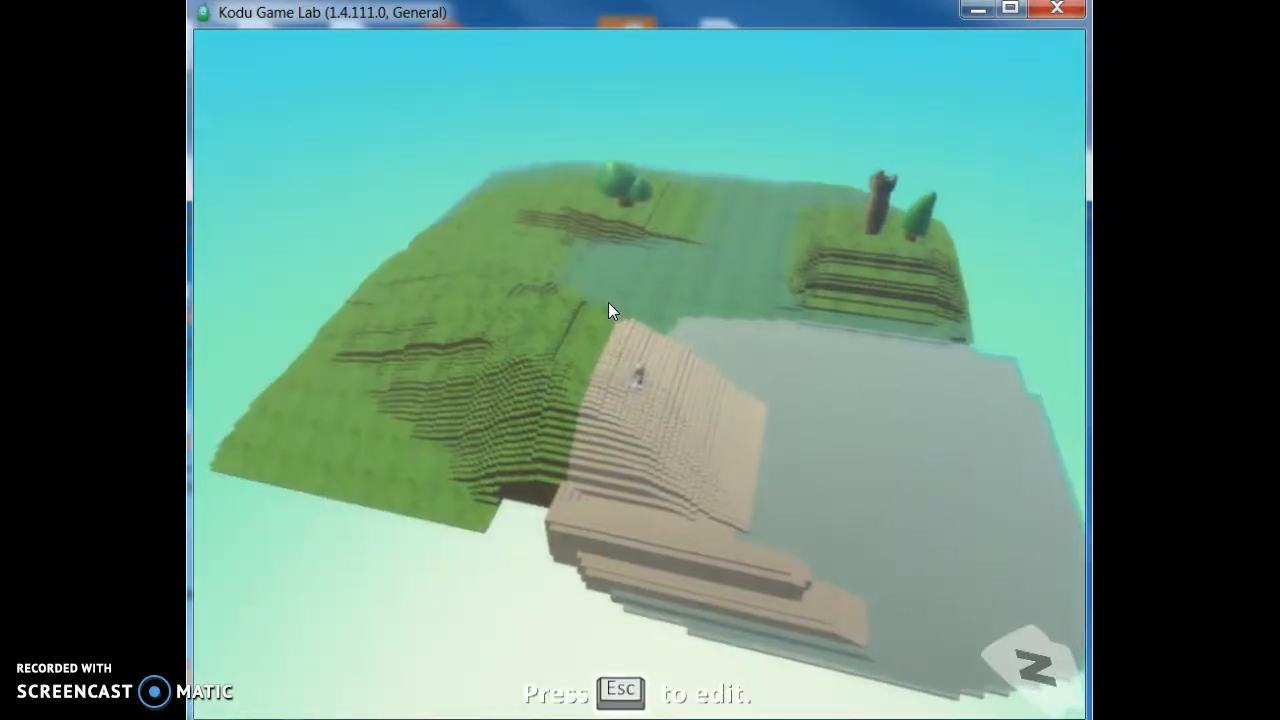
key(Left)
key(Up)
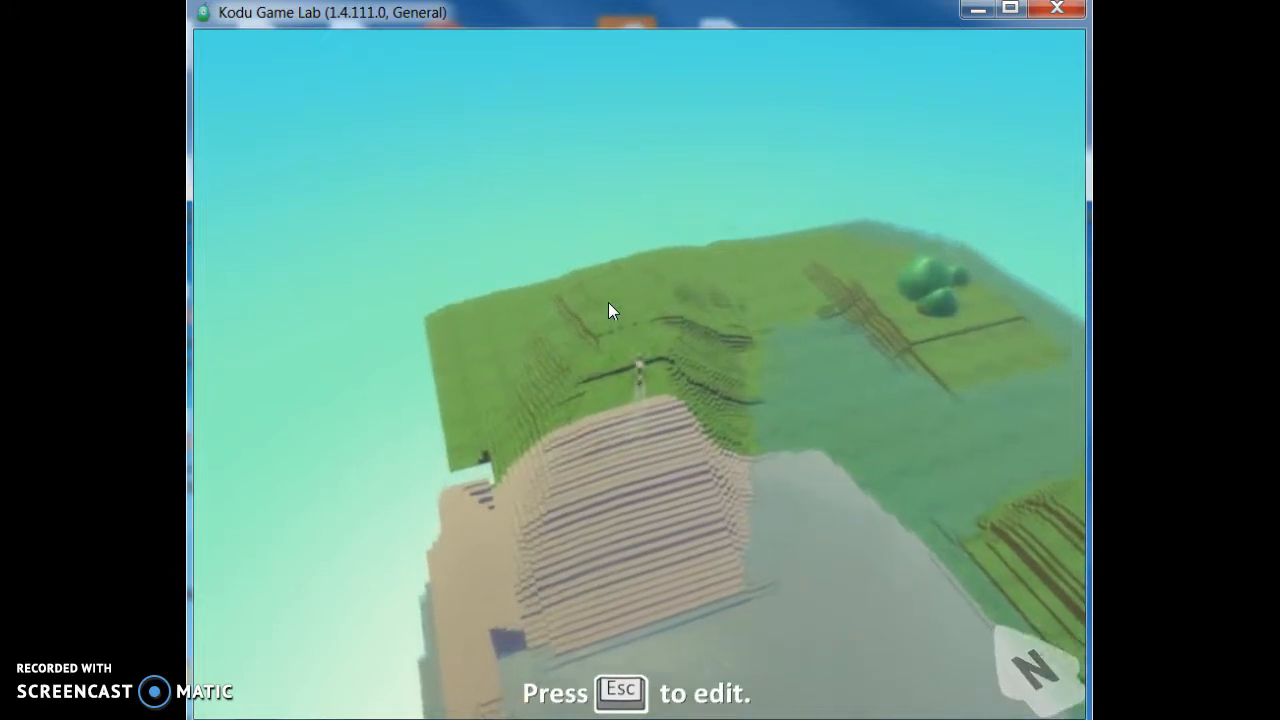
key(Right)
key(Left)
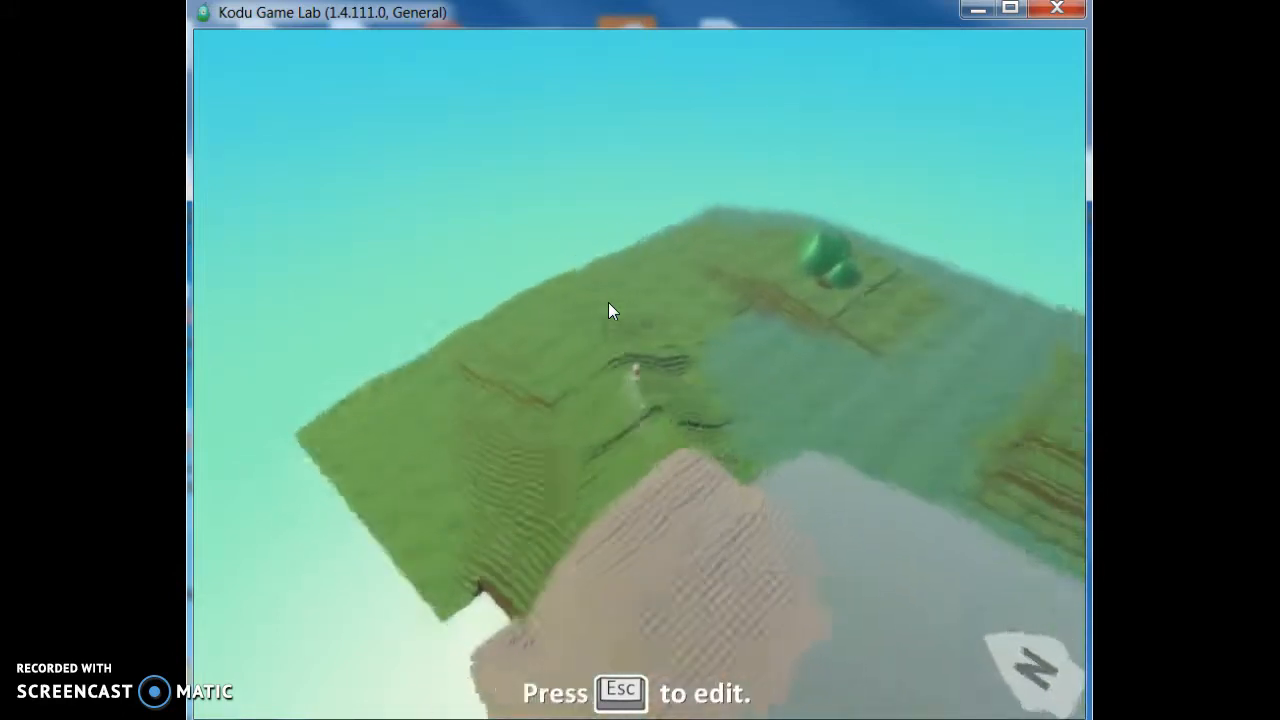
key(Left)
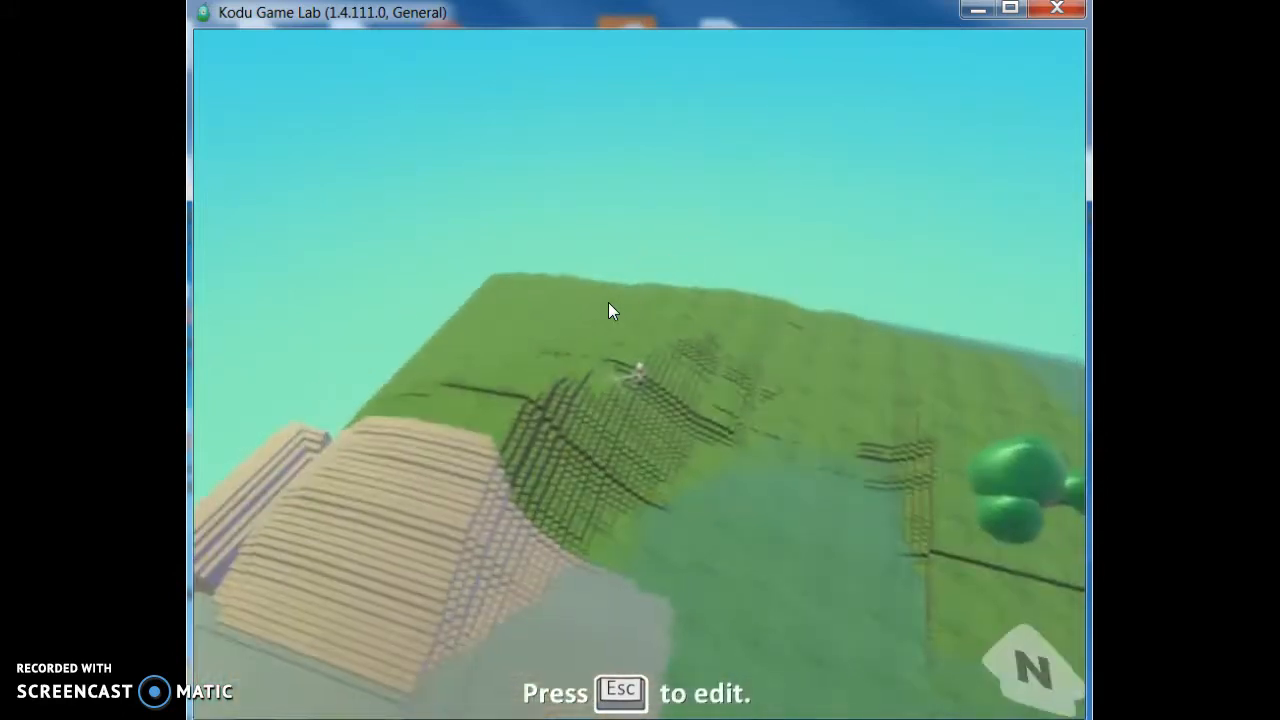
key(Left)
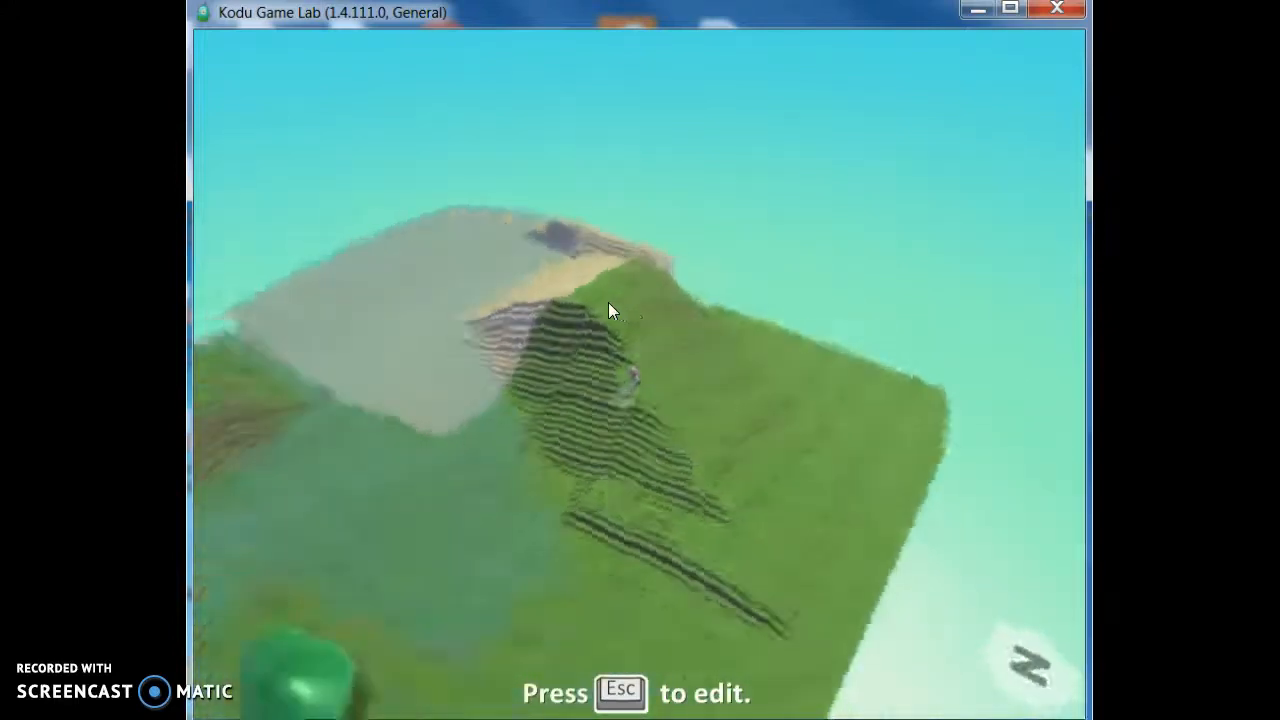
key(Right)
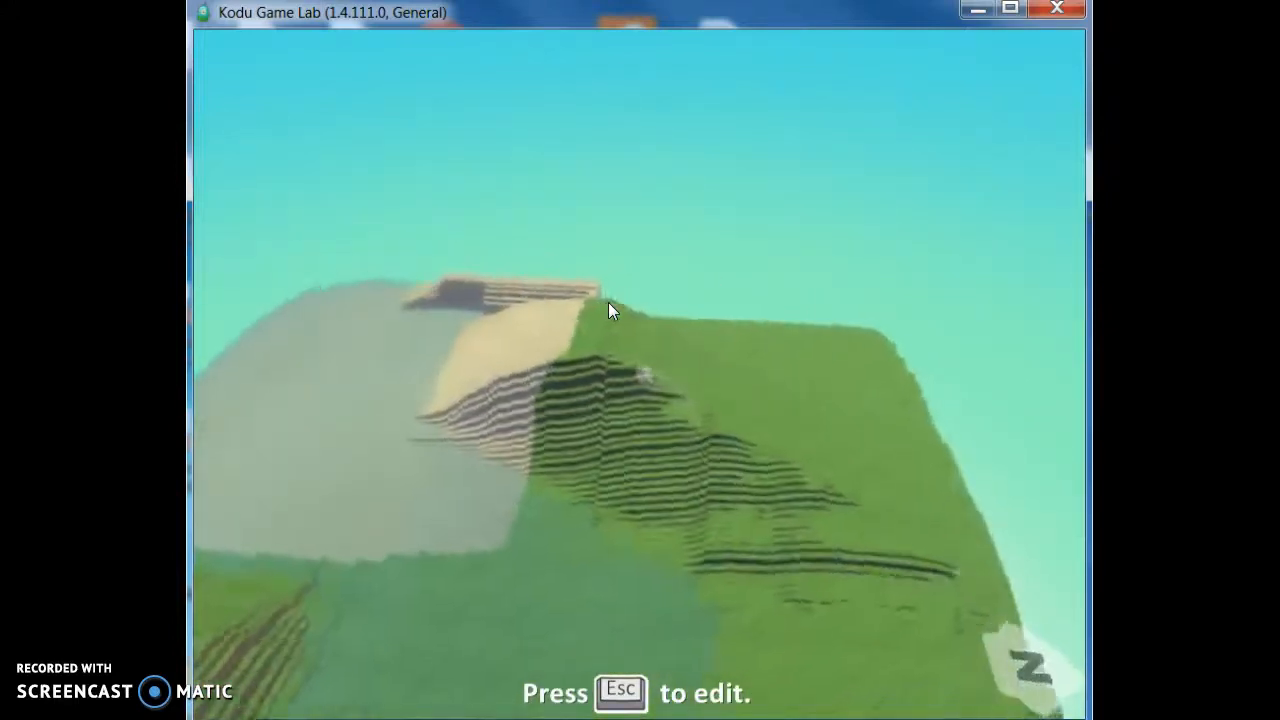
key(Left)
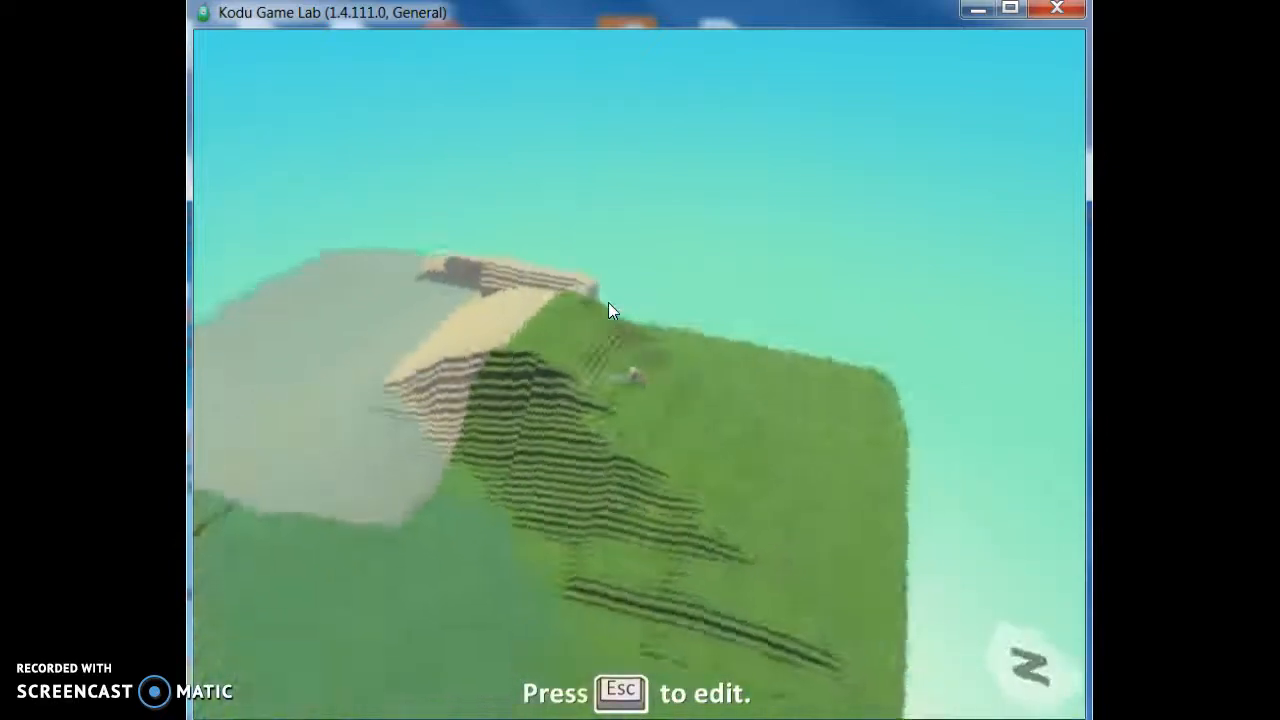
key(Escape)
- Add a second rule to the cycle's program with the condition WHEN keyboard Space
click(353, 362)
right_click(404, 355)
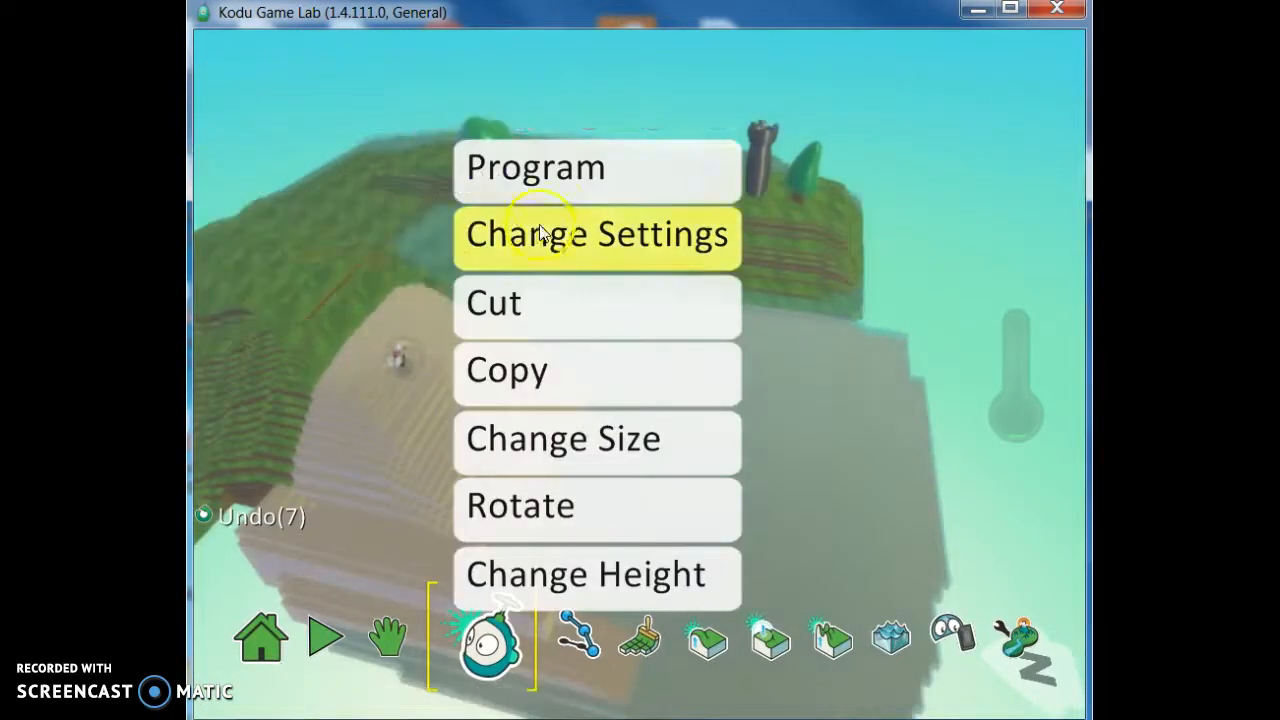
click(571, 185)
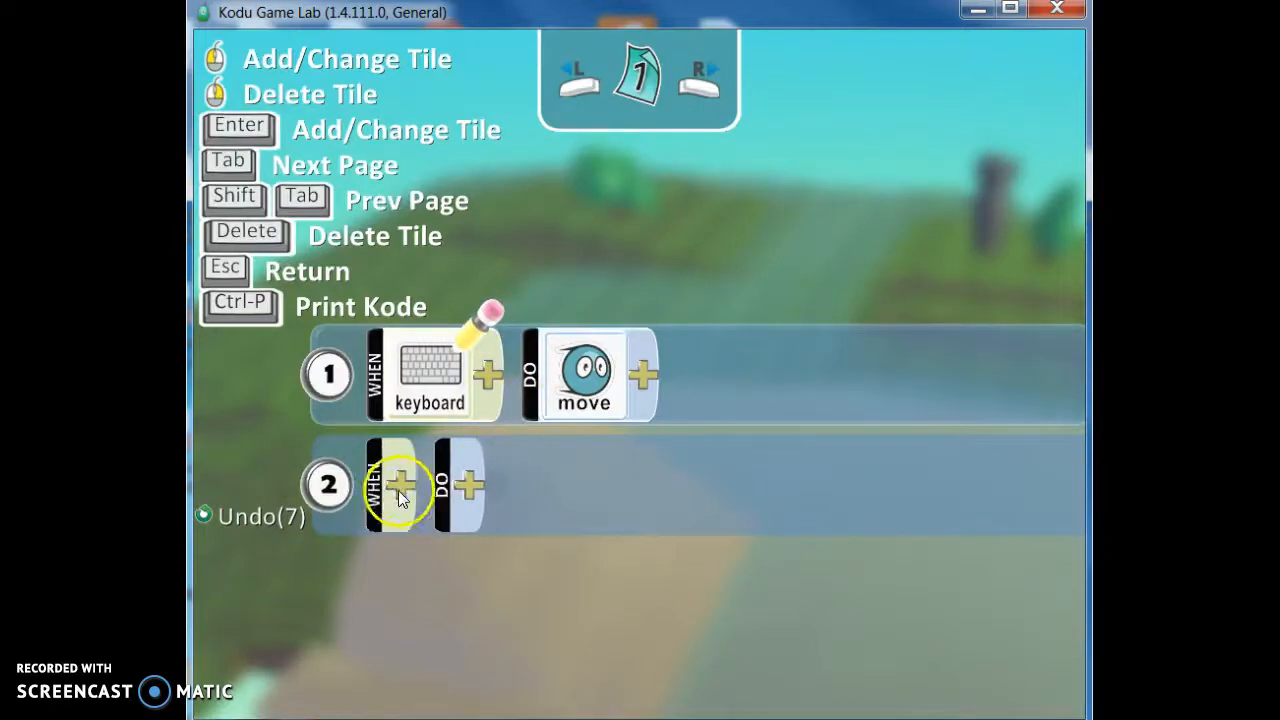
click(395, 381)
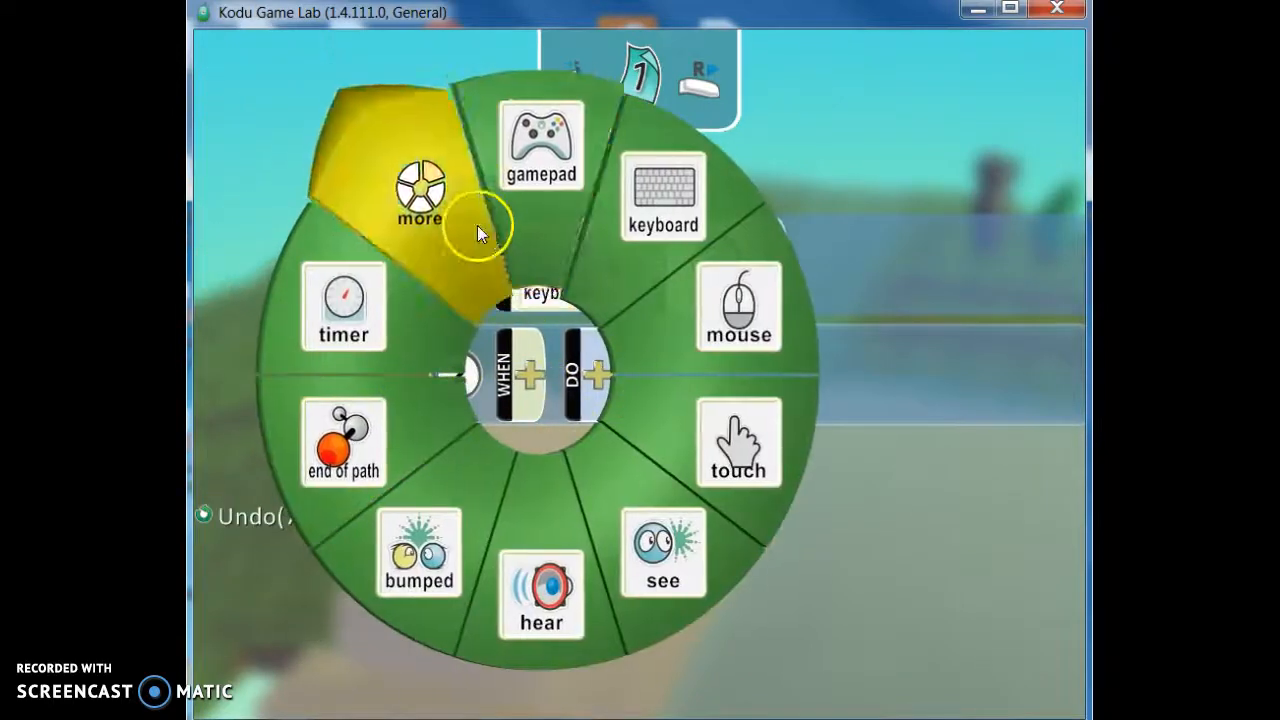
click(650, 190)
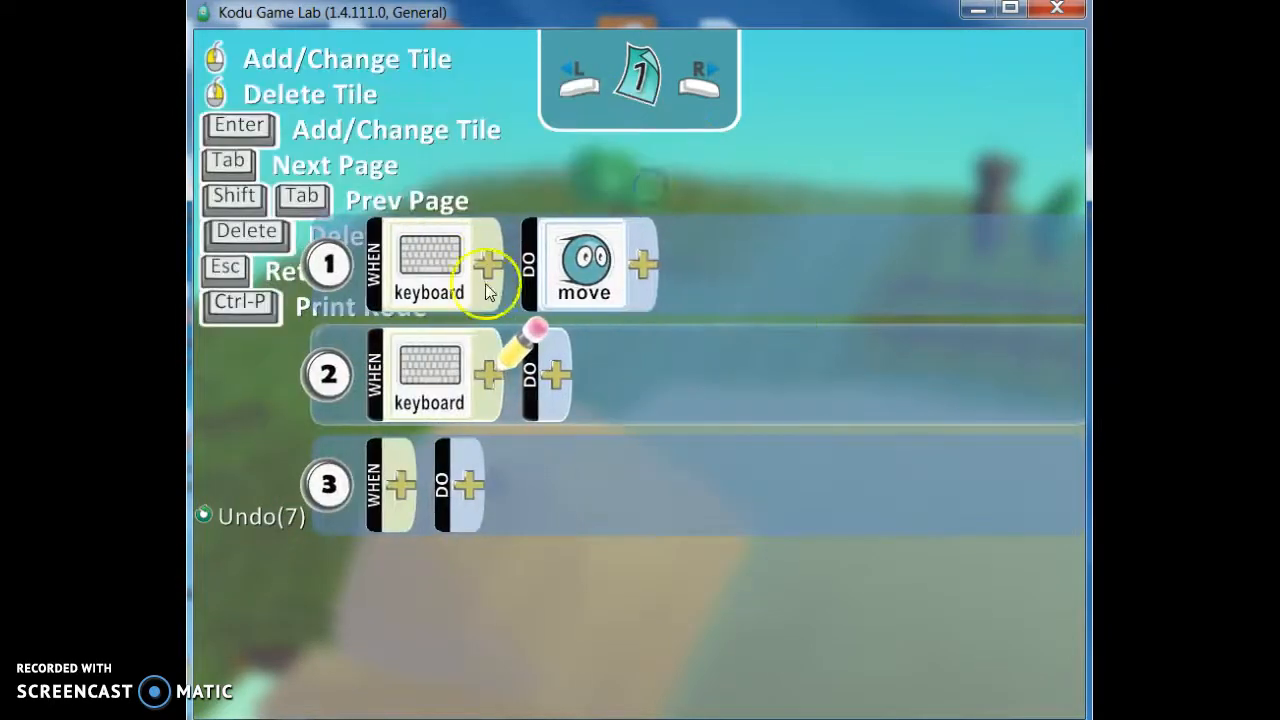
click(491, 374)
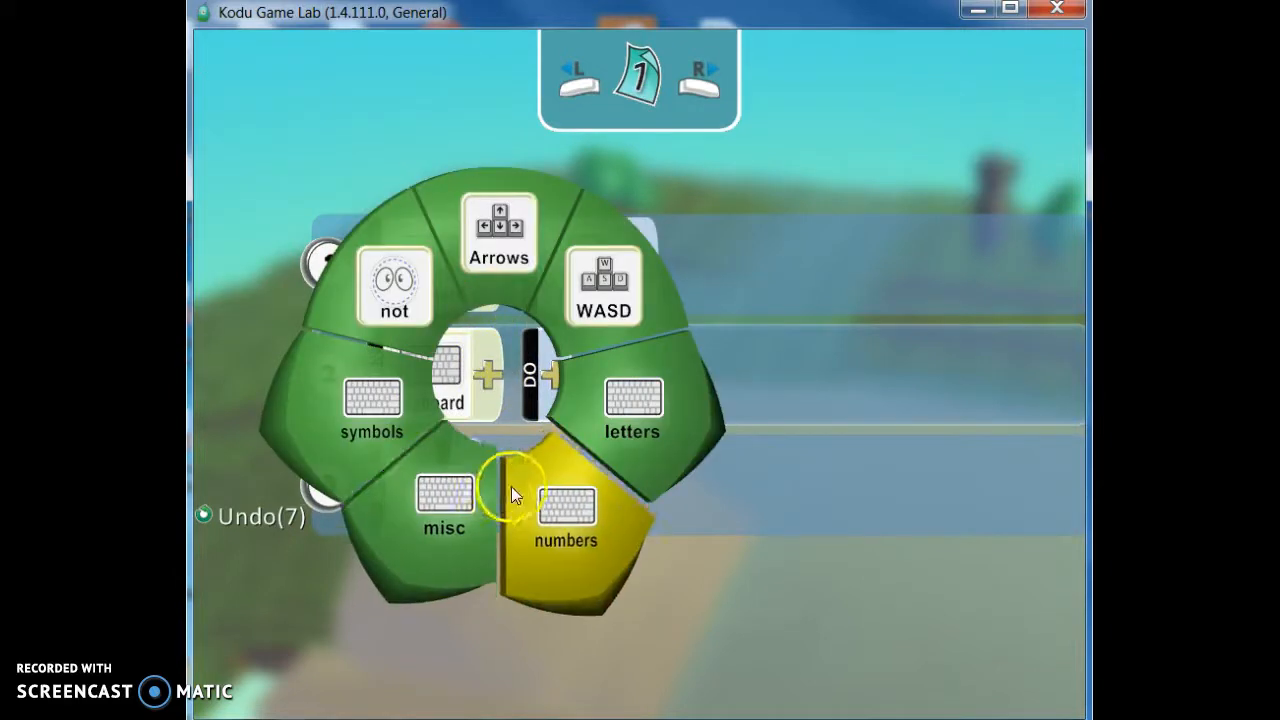
click(446, 533)
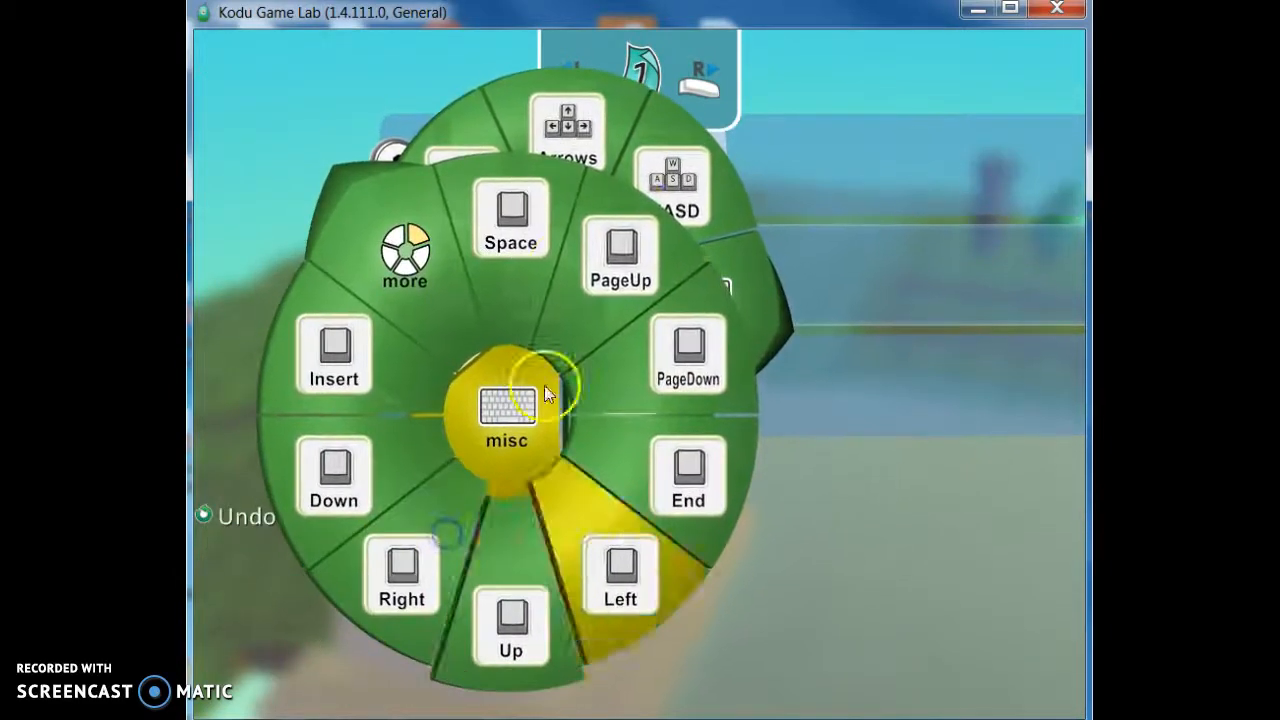
click(516, 242)
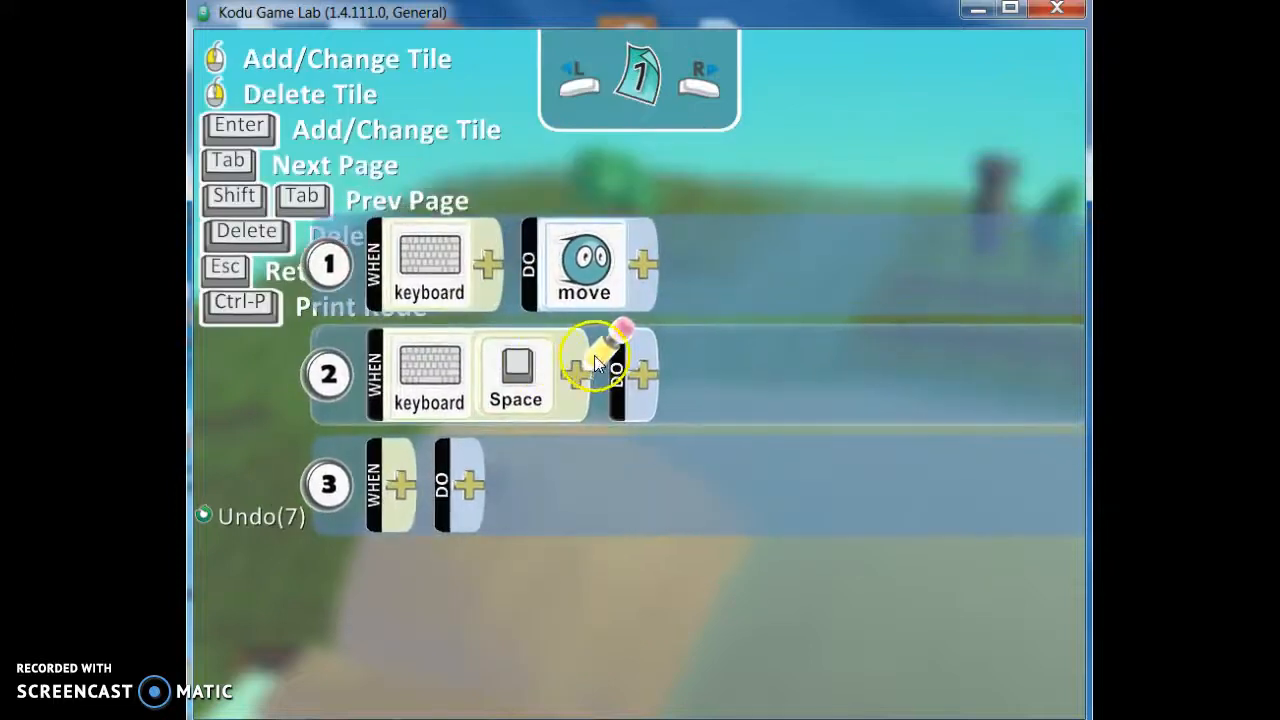
- Complete the cycle's second rule with DO shoot missile level and return to the world editor
click(648, 374)
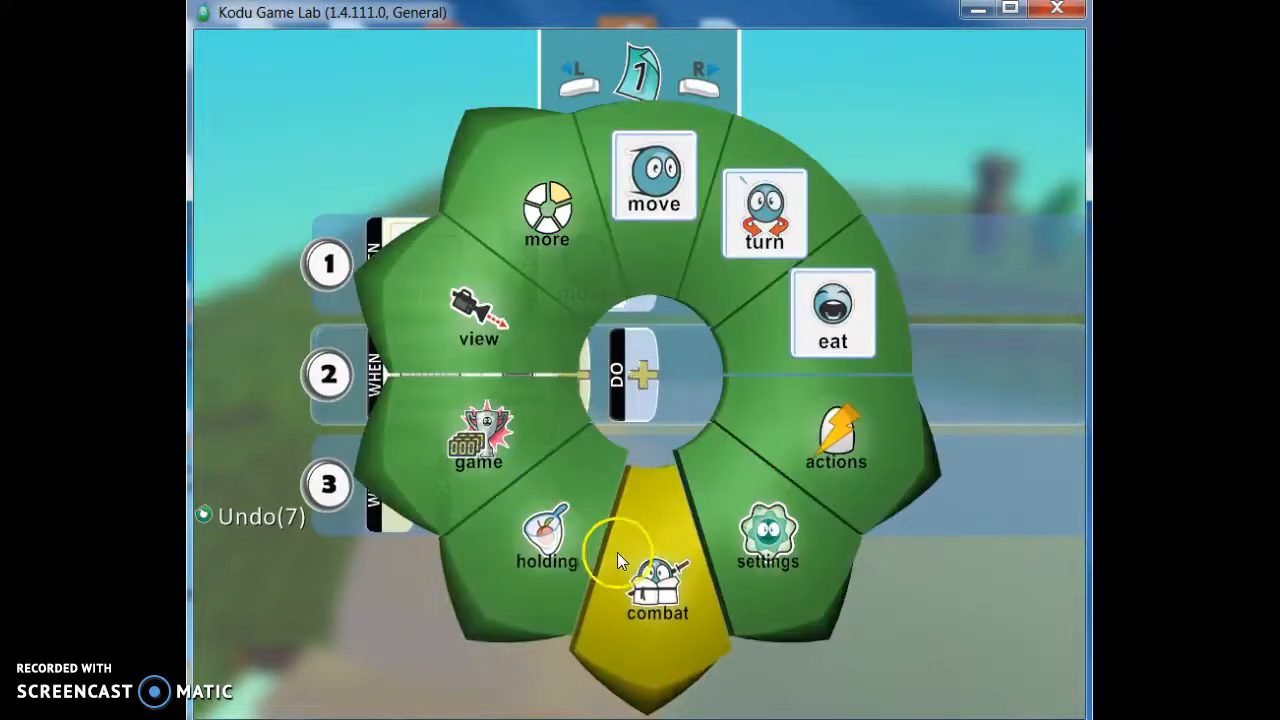
click(534, 233)
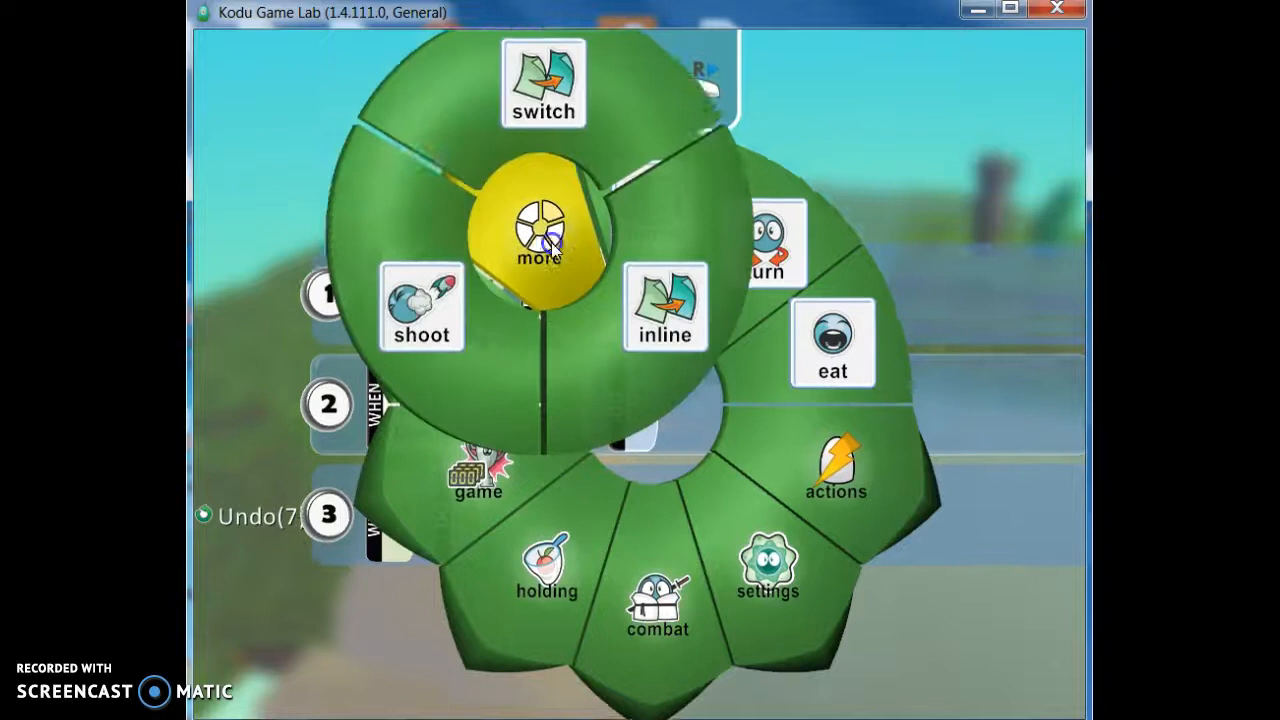
click(416, 388)
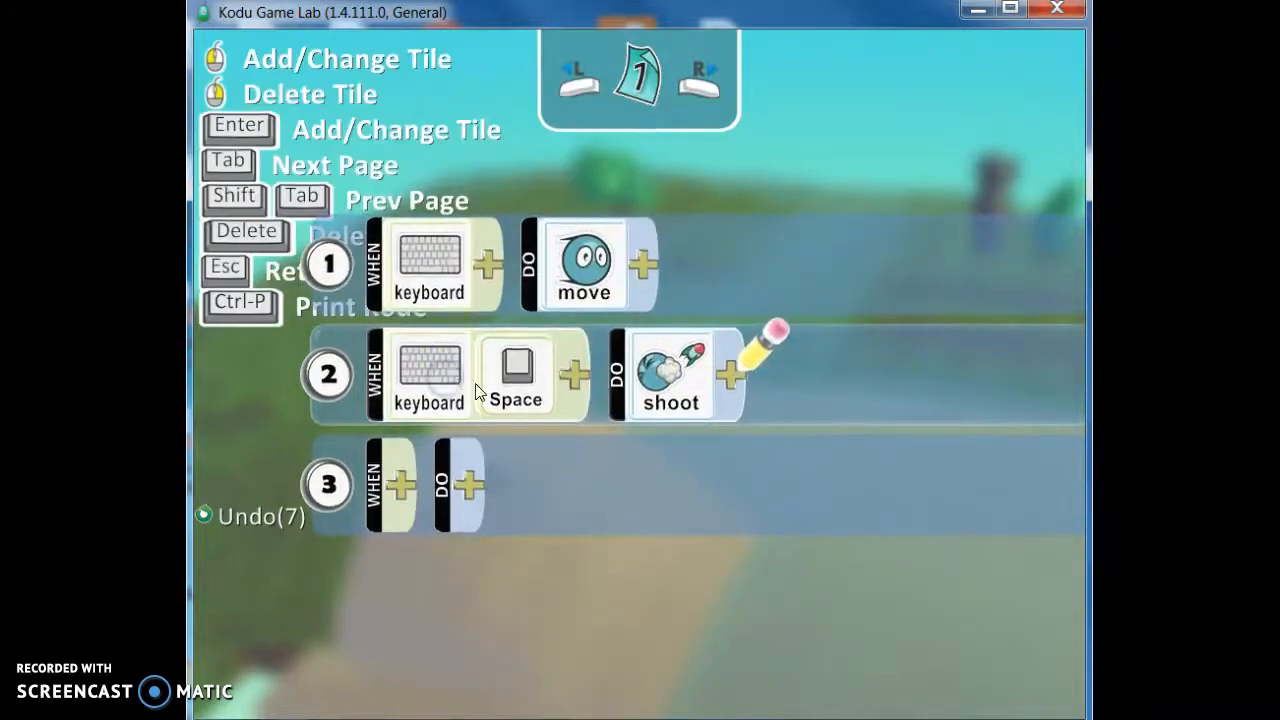
click(733, 383)
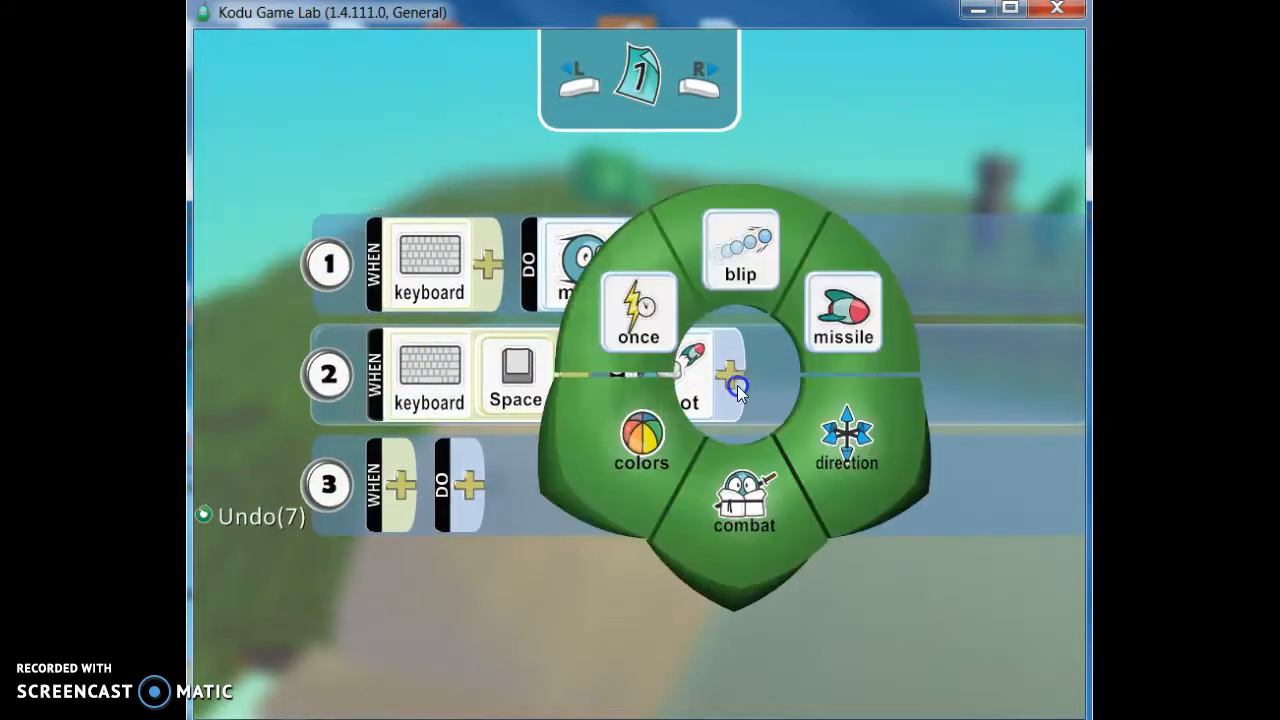
click(868, 312)
click(819, 380)
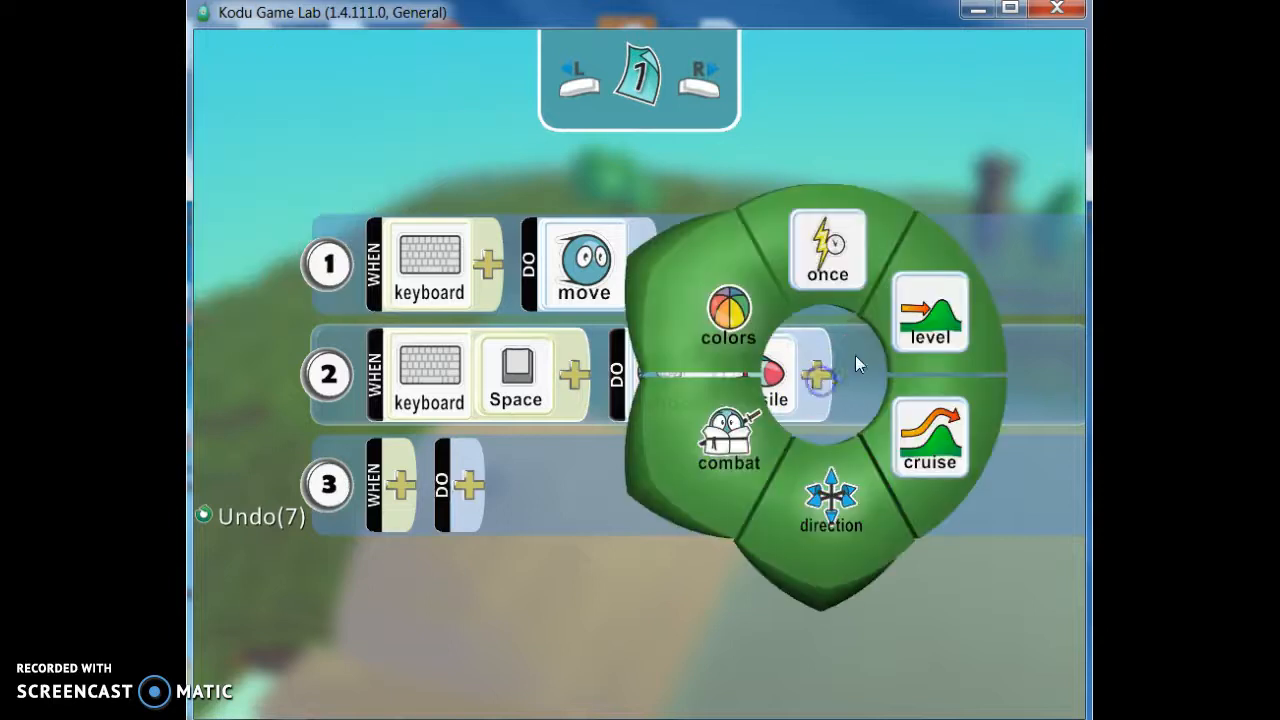
click(955, 333)
key(Escape)
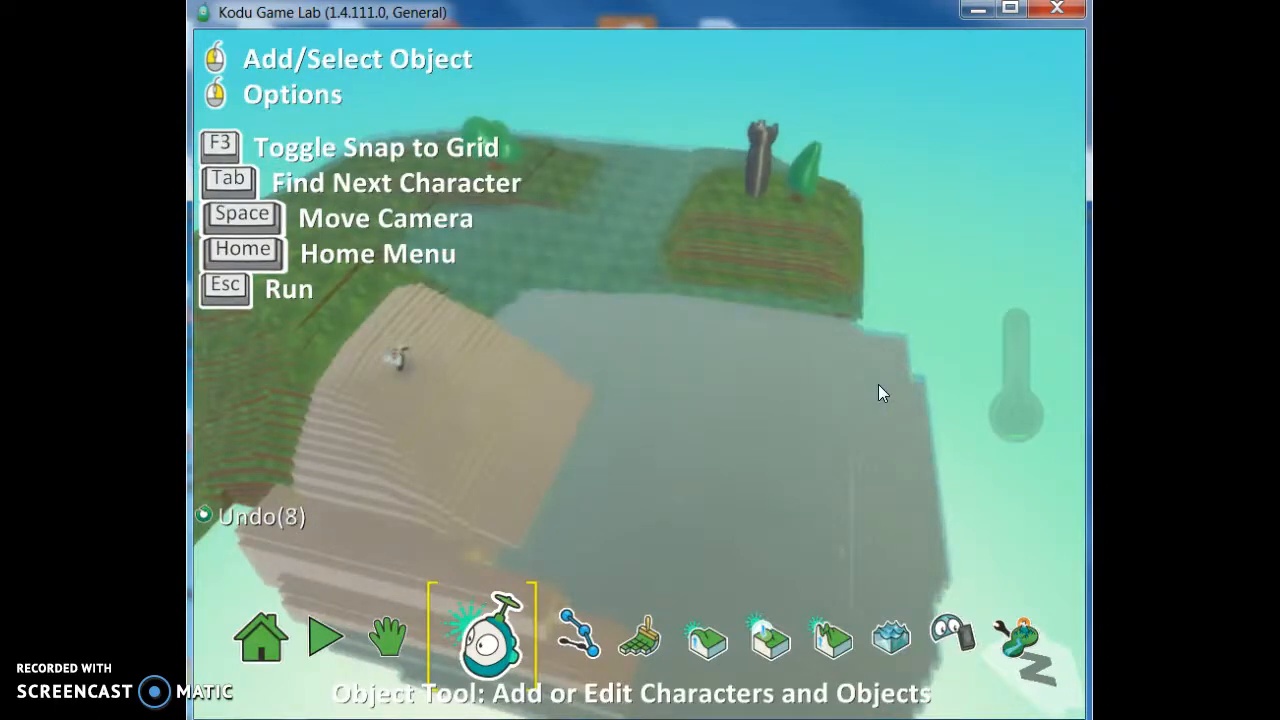
- Run the world and drive the cycle from the sand-coloured hill across the water onto the castle hill's slope
key(Escape)
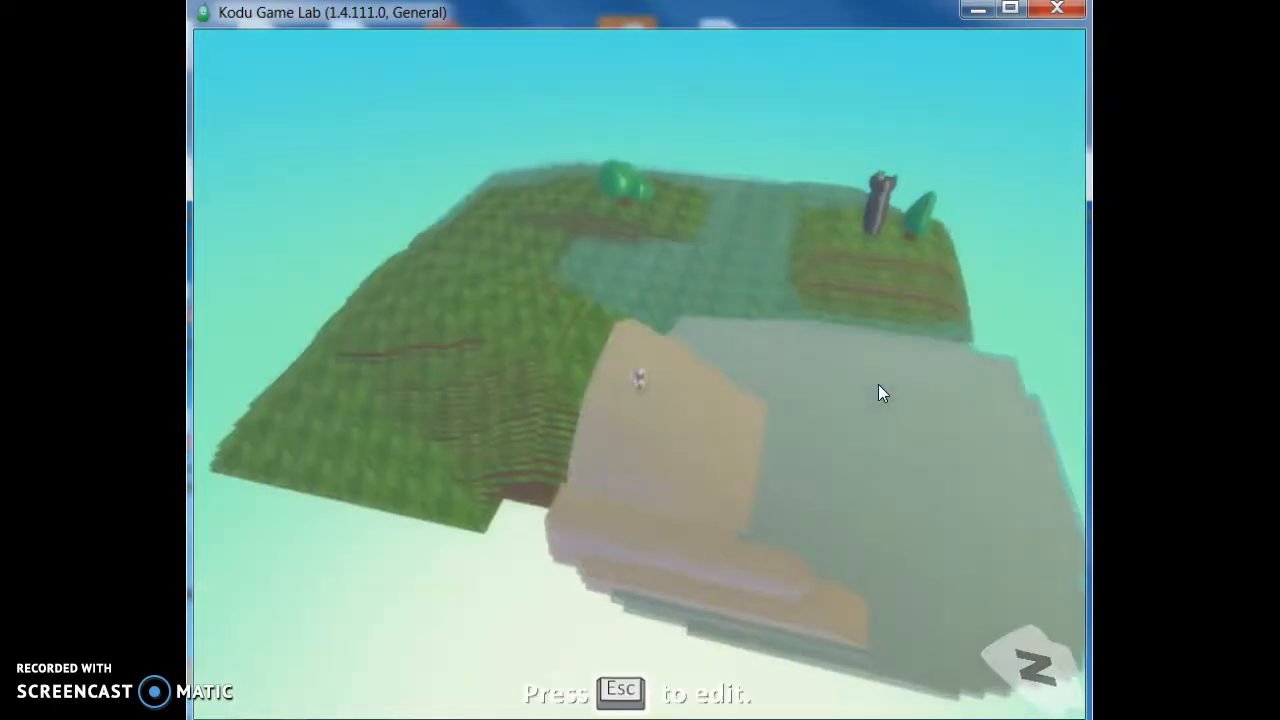
key(Up)
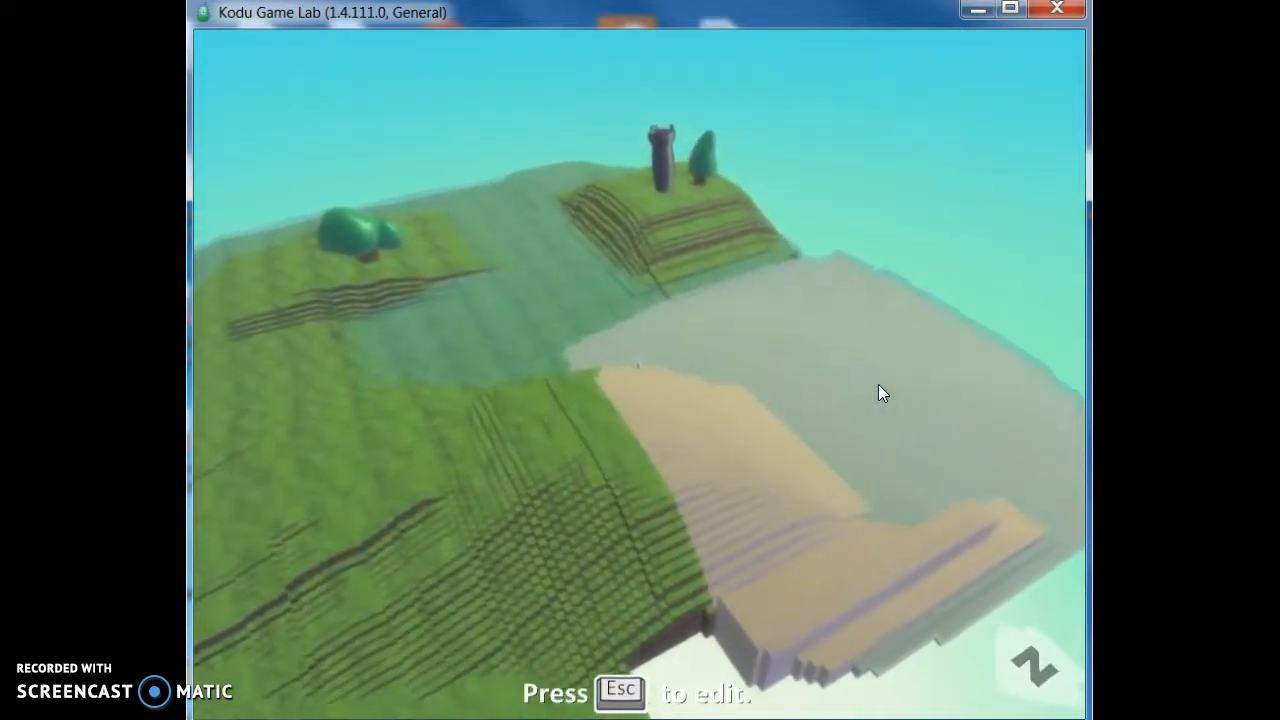
key(Up)
key(Up)
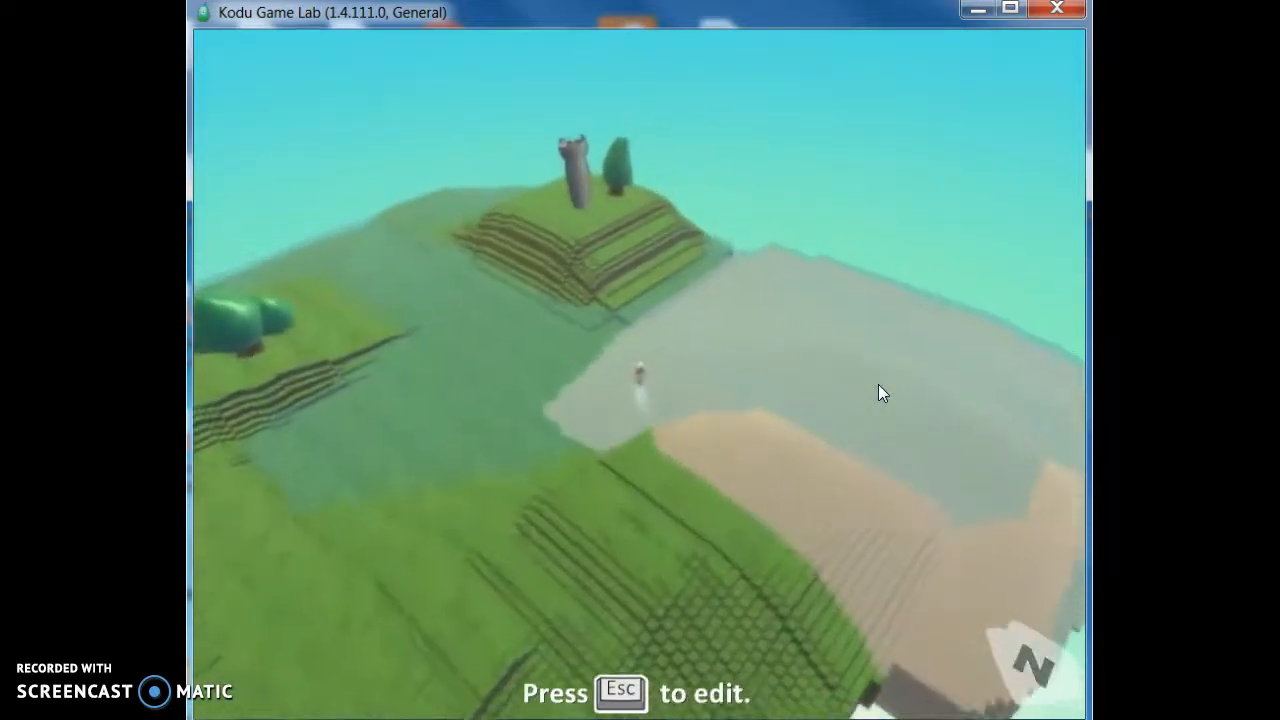
key(Left)
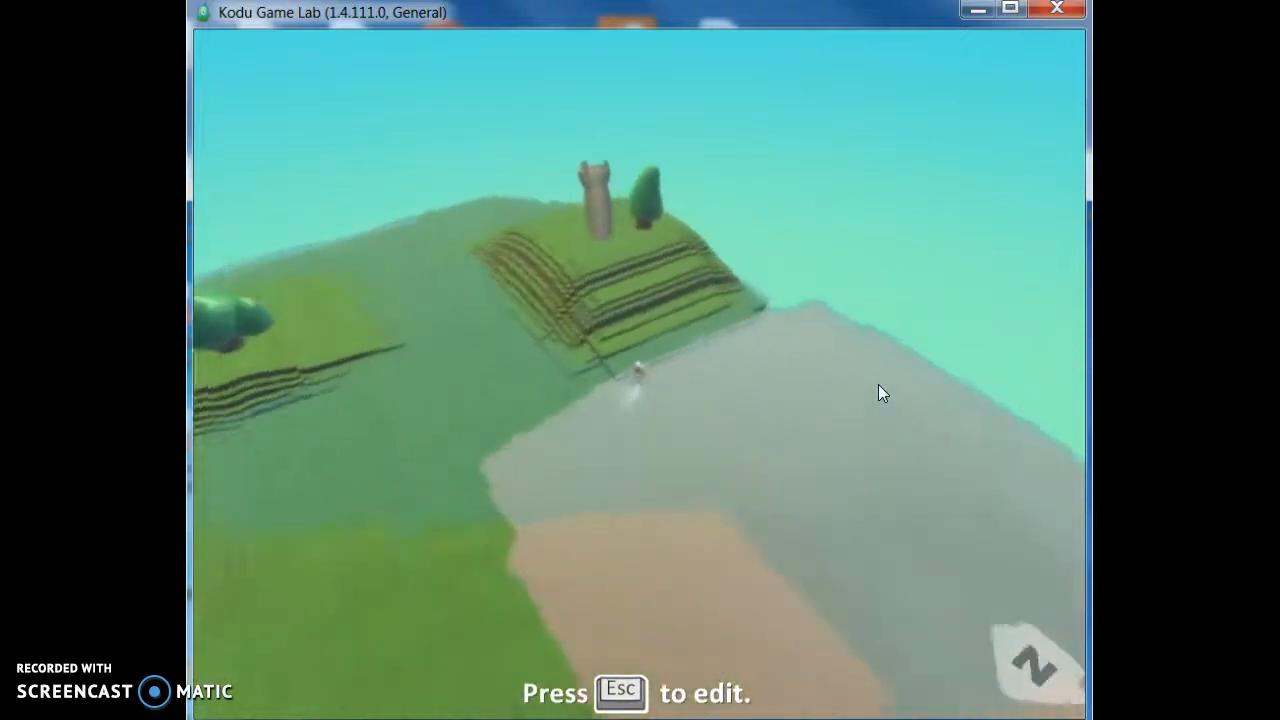
key(Up)
key(Right)
key(Up)
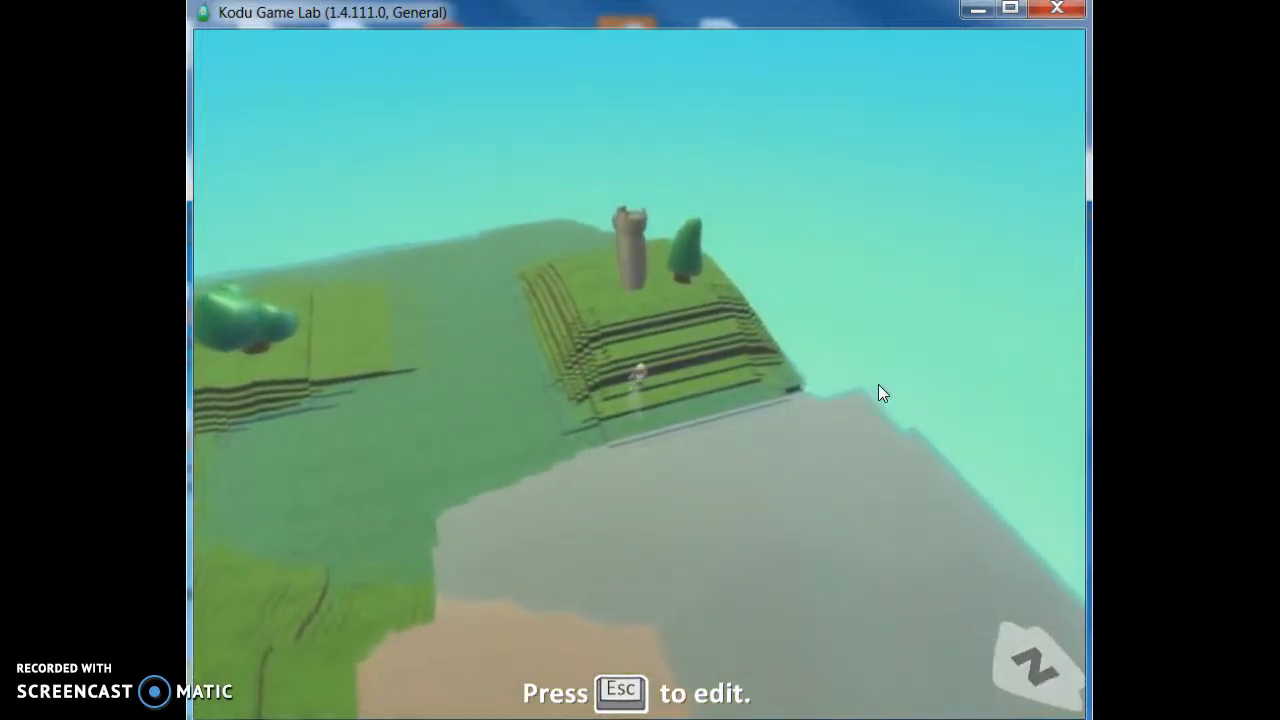
key(Up)
key(Right)
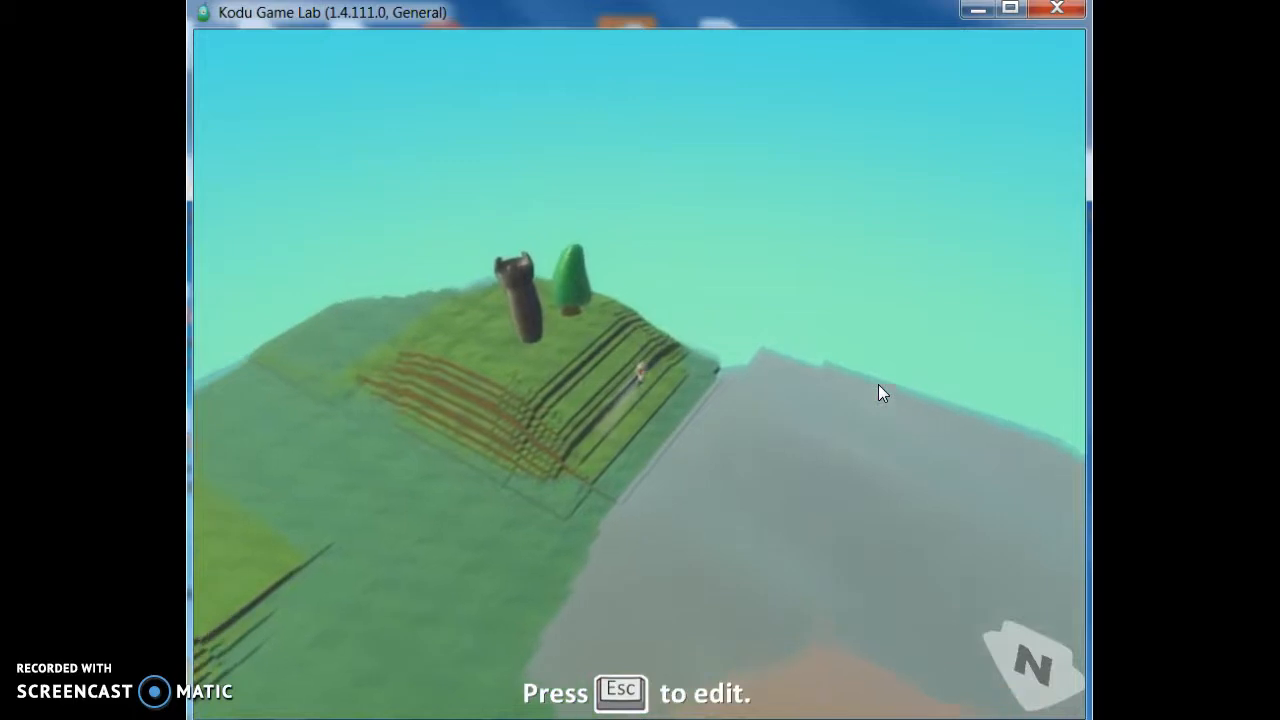
- Steer the cycle back and forth along the castle hill's stepped slope and up towards the hilltop
key(Left)
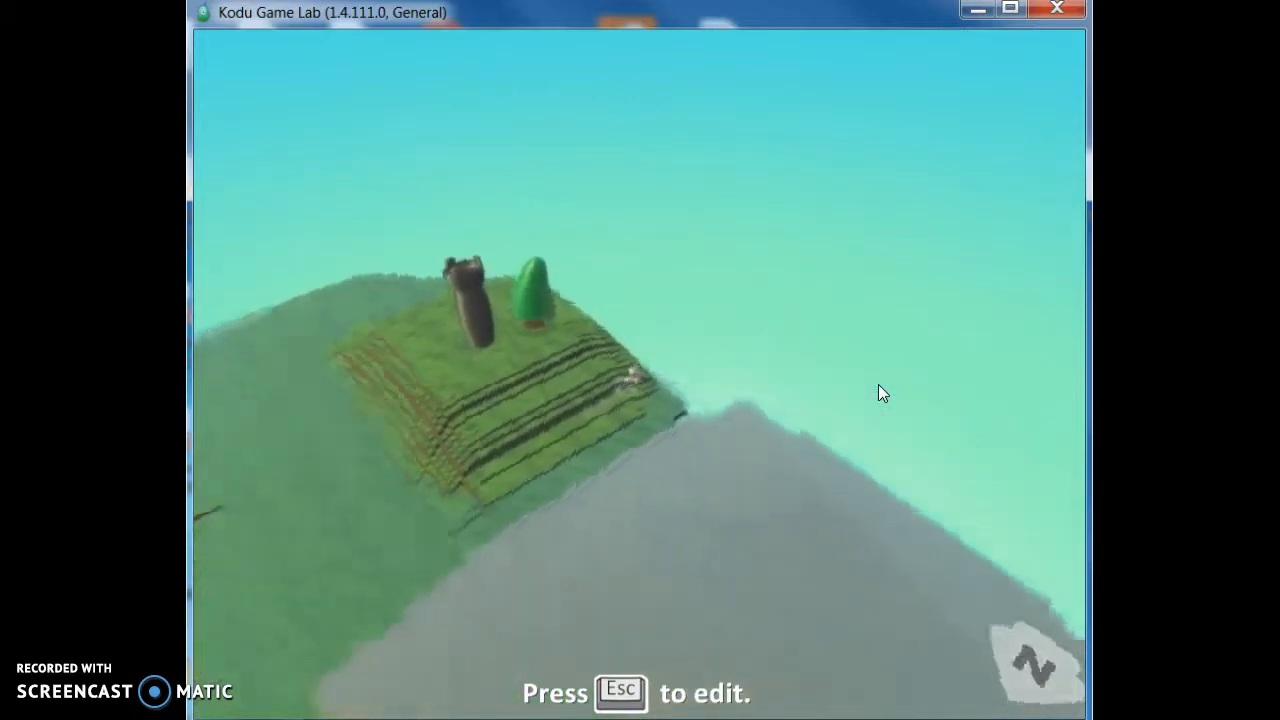
key(Right)
key(Right)
key(Left)
key(Left)
key(Left)
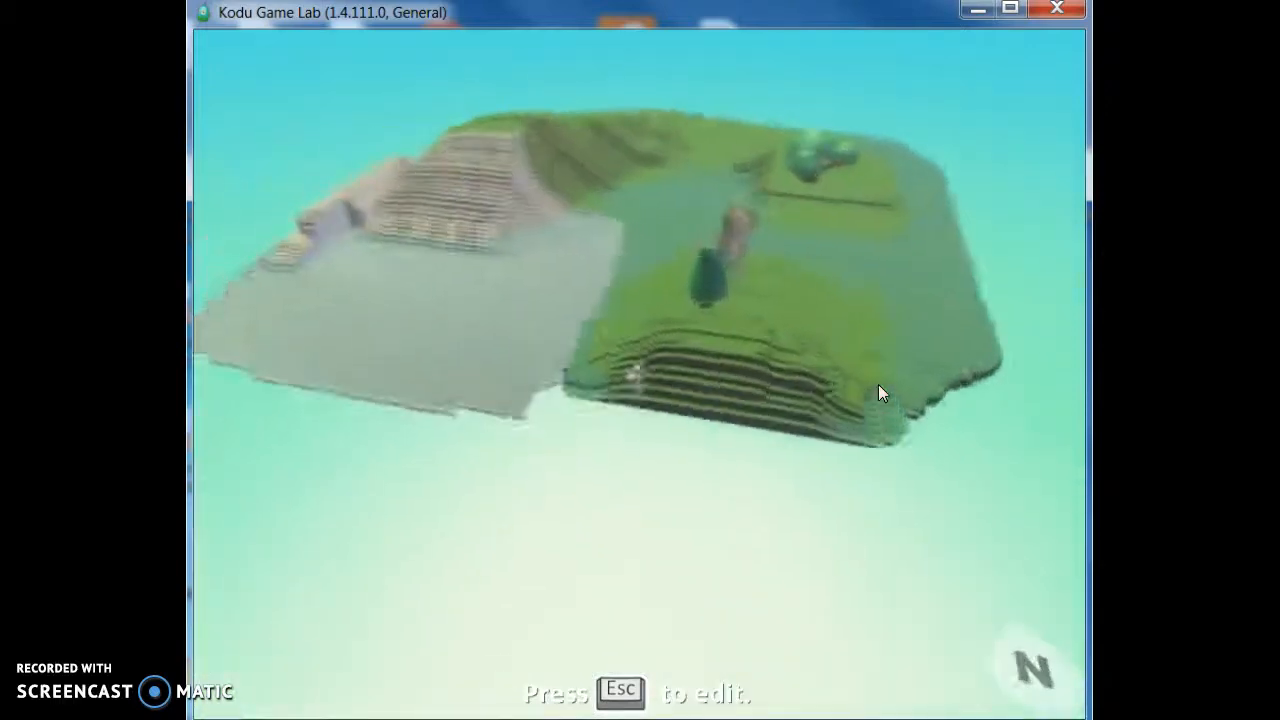
key(Right)
key(Right)
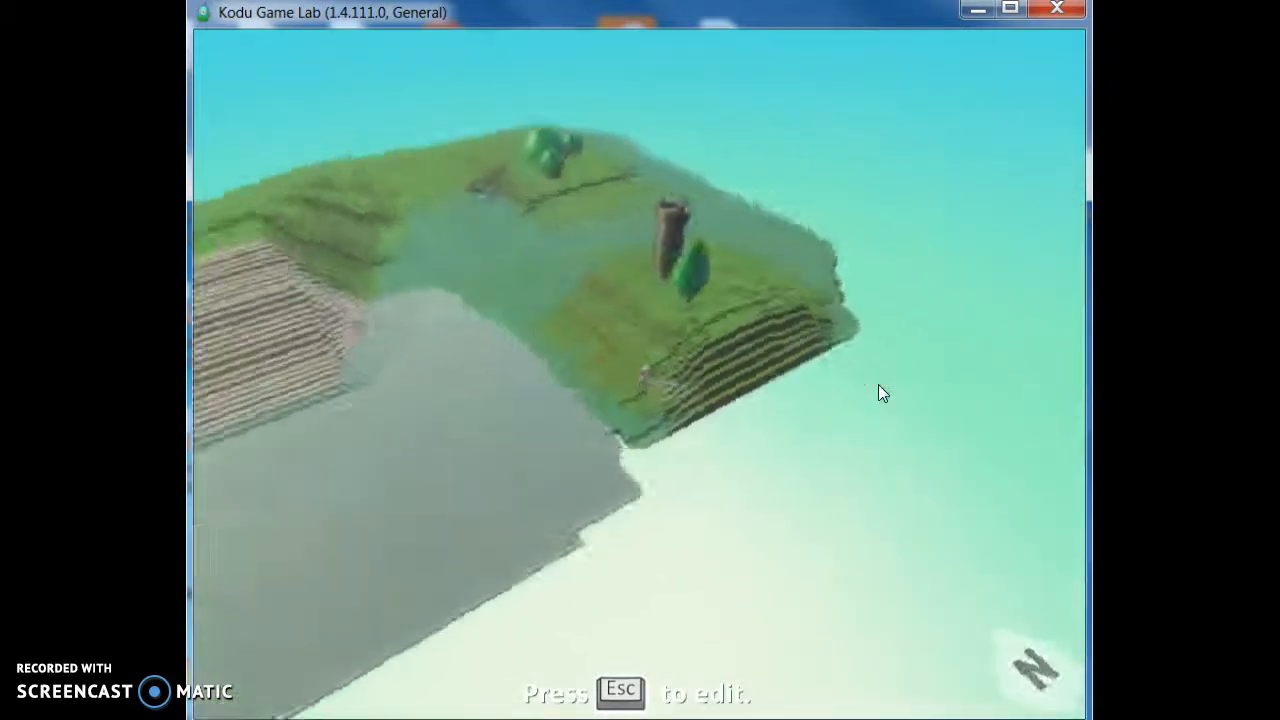
key(Right)
key(Left)
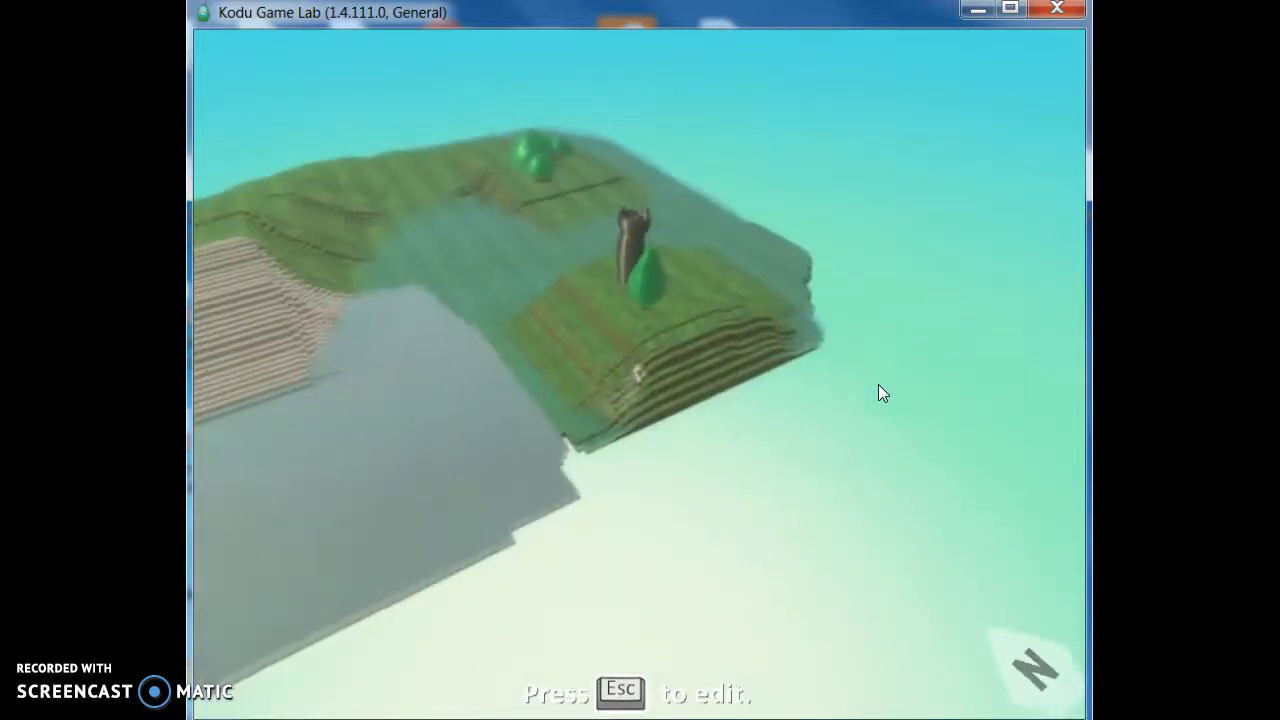
key(Left)
key(Right)
key(Left)
key(Right)
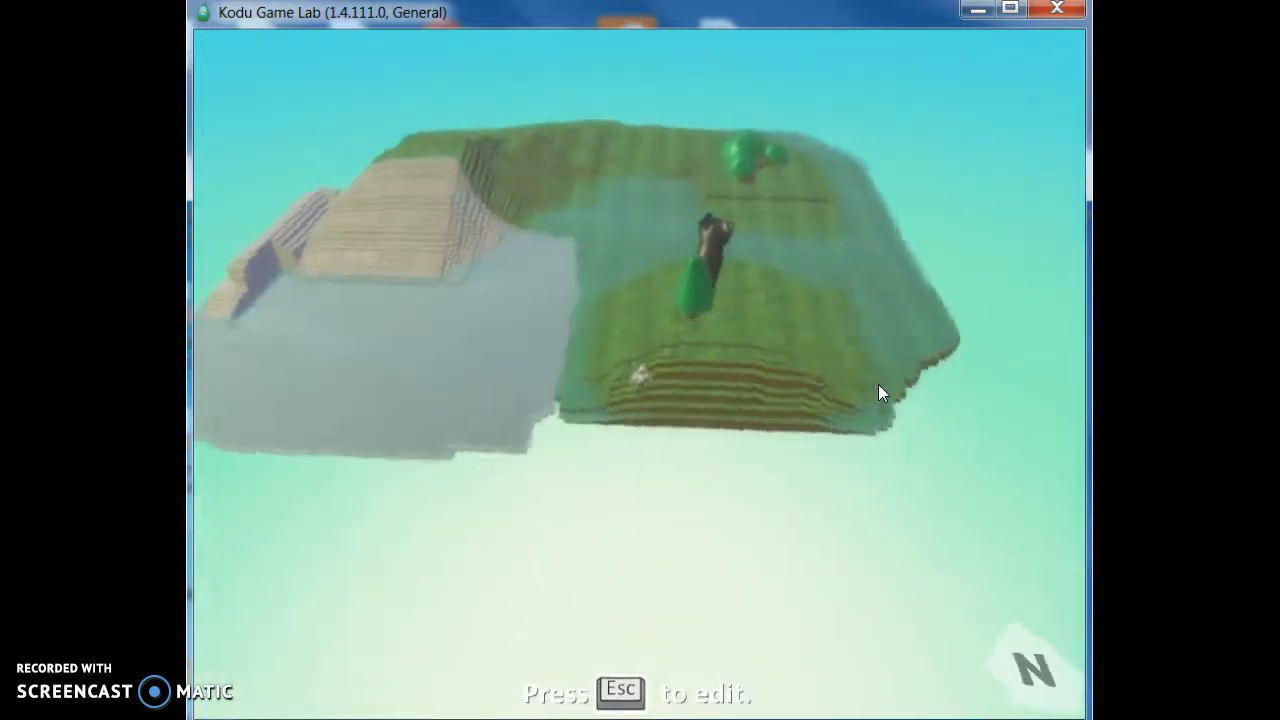
key(Left)
key(Right)
key(Right)
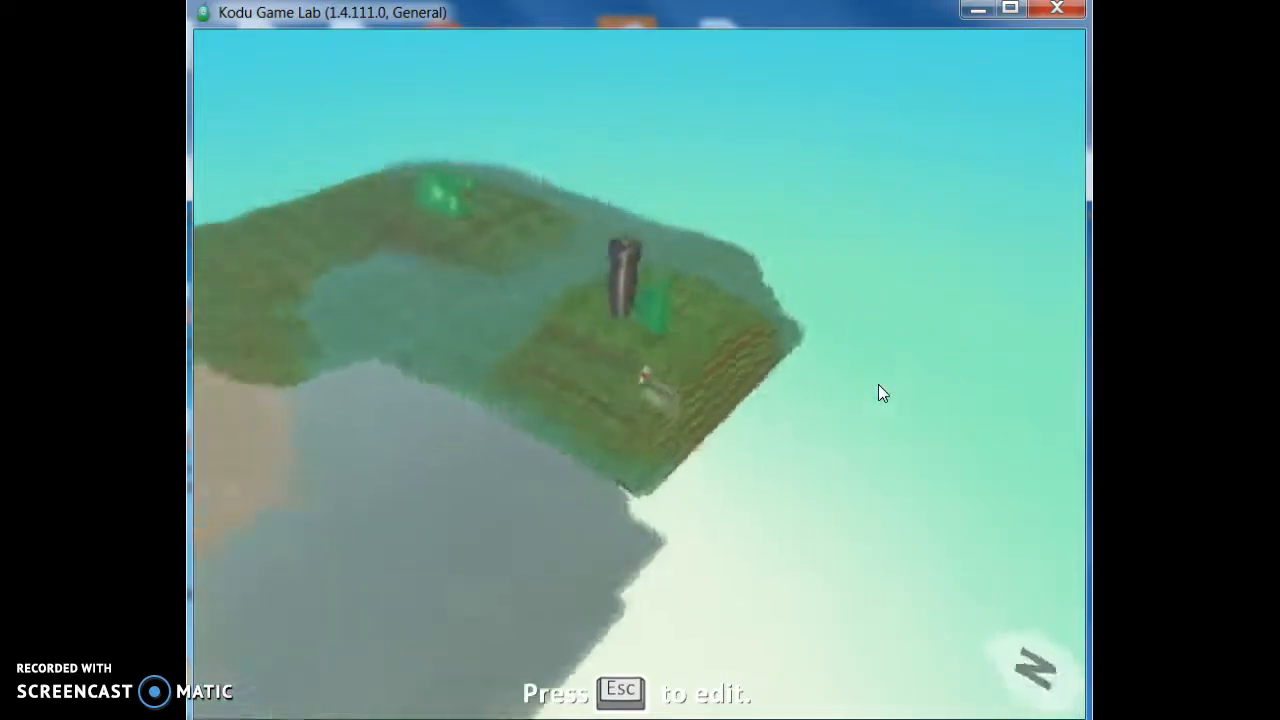
- Drive the cycle around the castle and tree on the hilltop and test the Space-key shooting on them
key(Left)
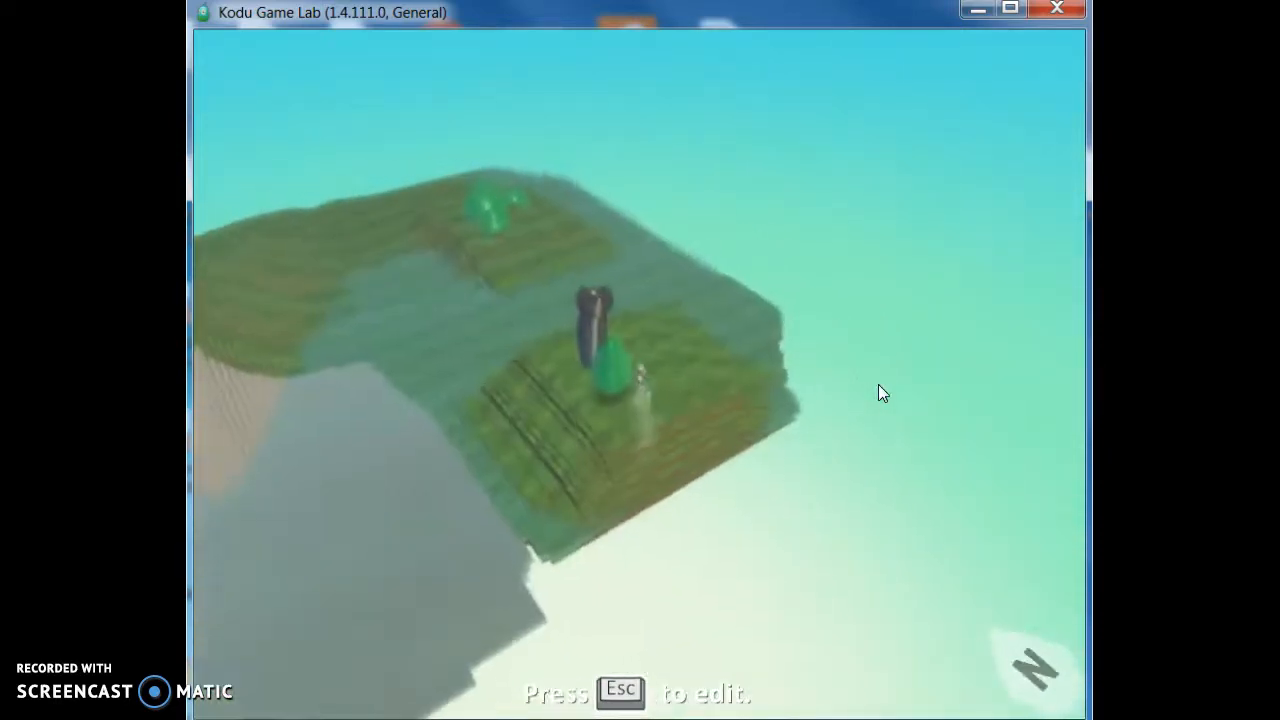
key(Right)
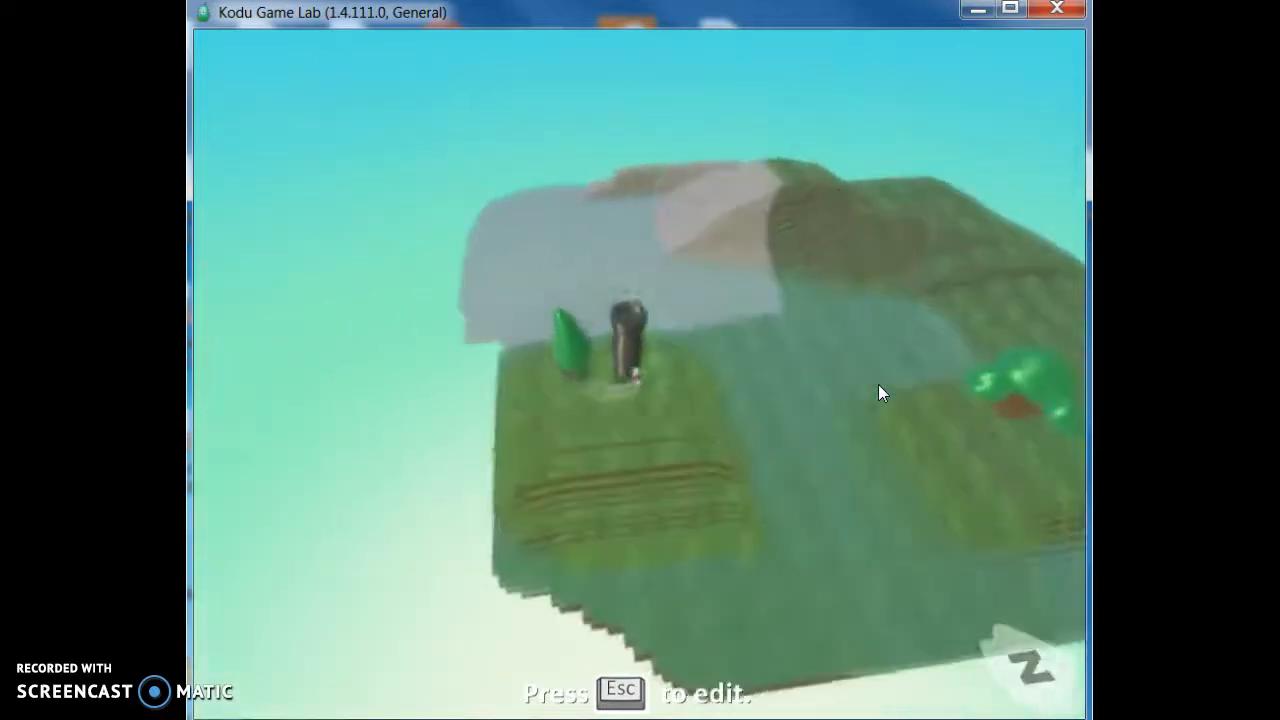
key(Left)
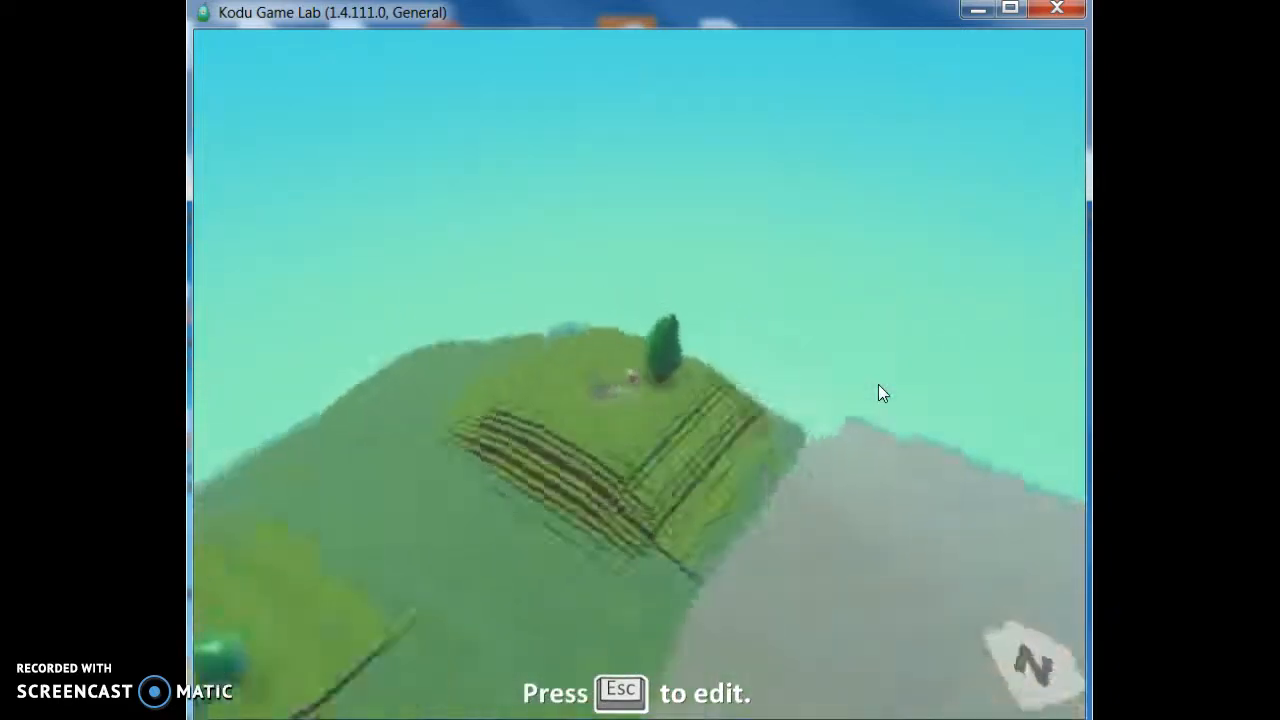
key(Up)
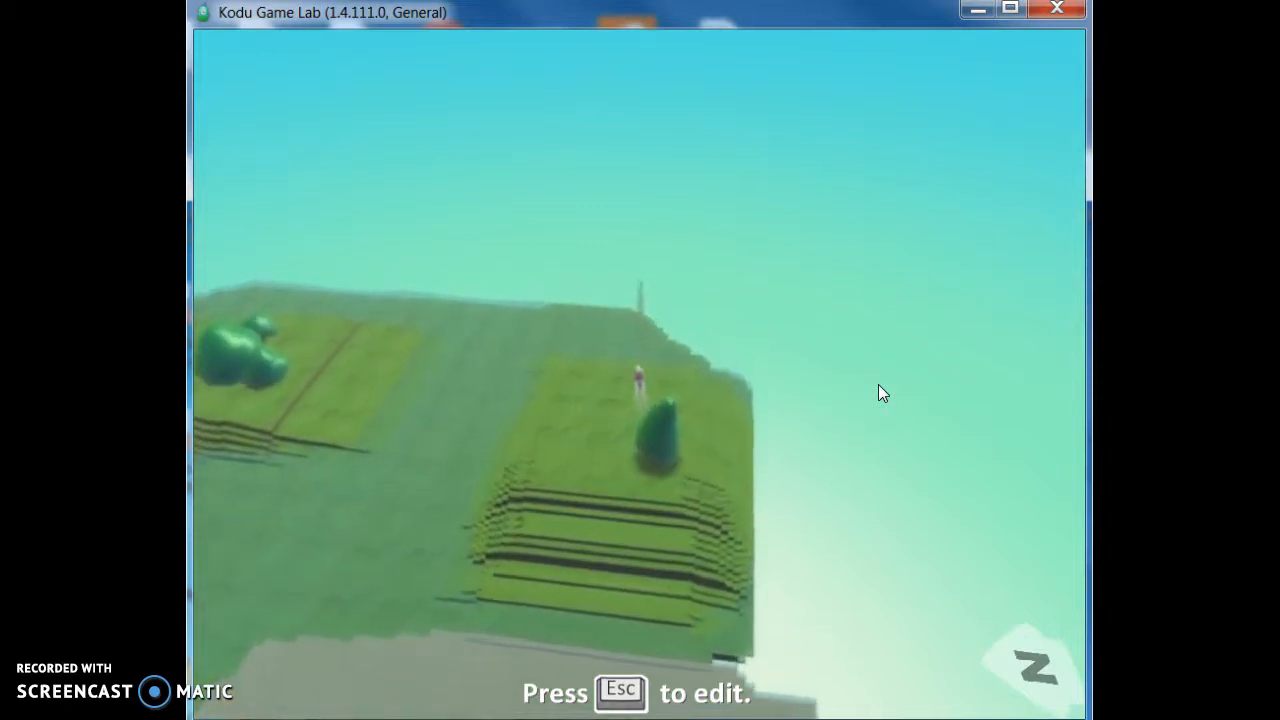
key(Left)
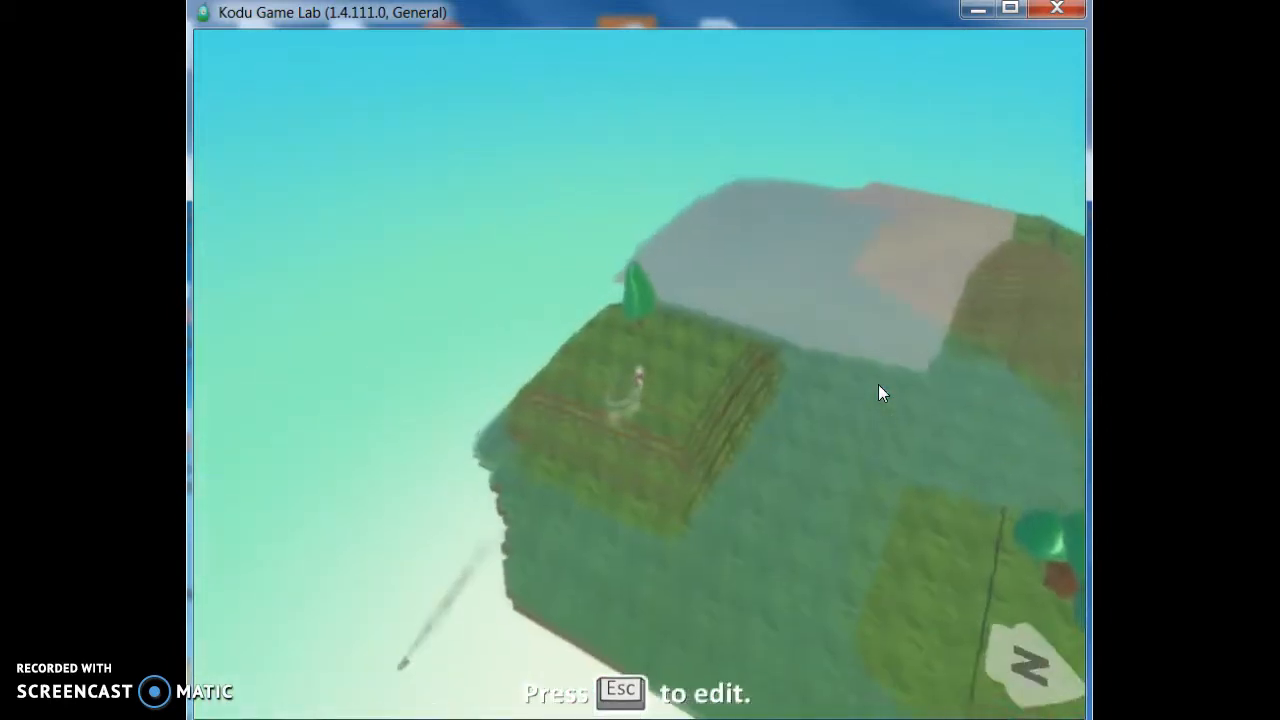
key(space)
key(Right)
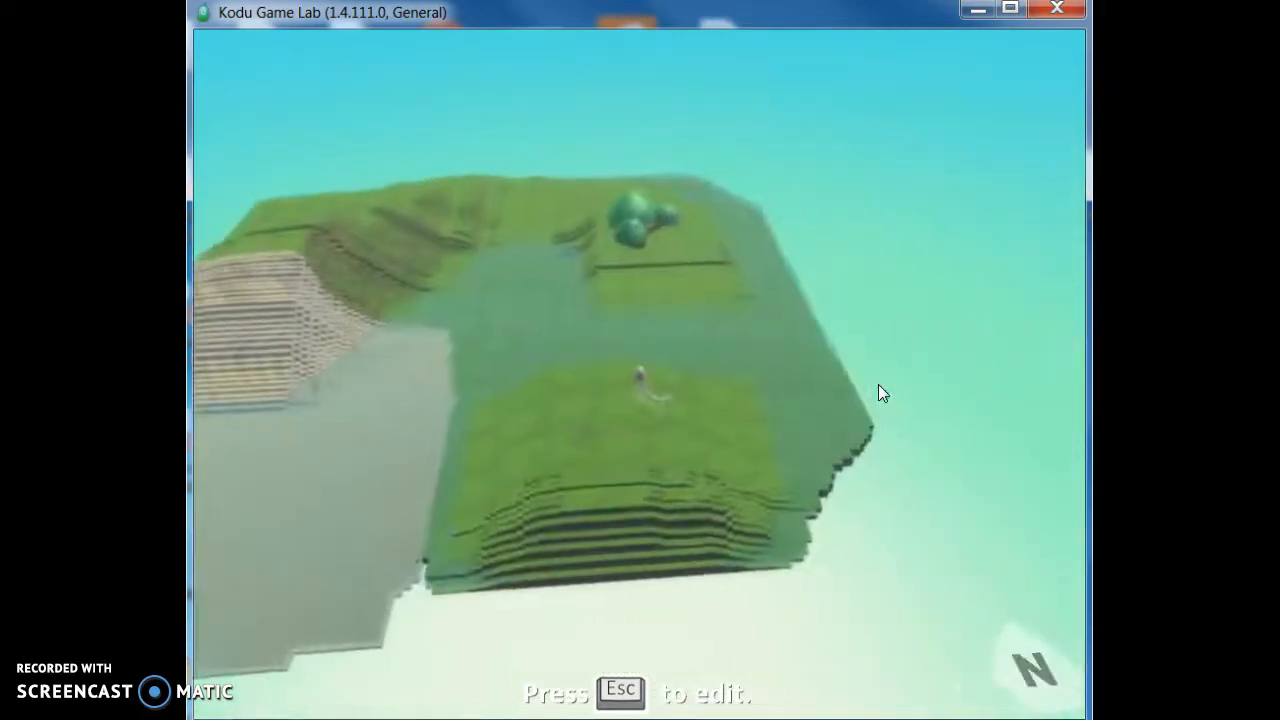